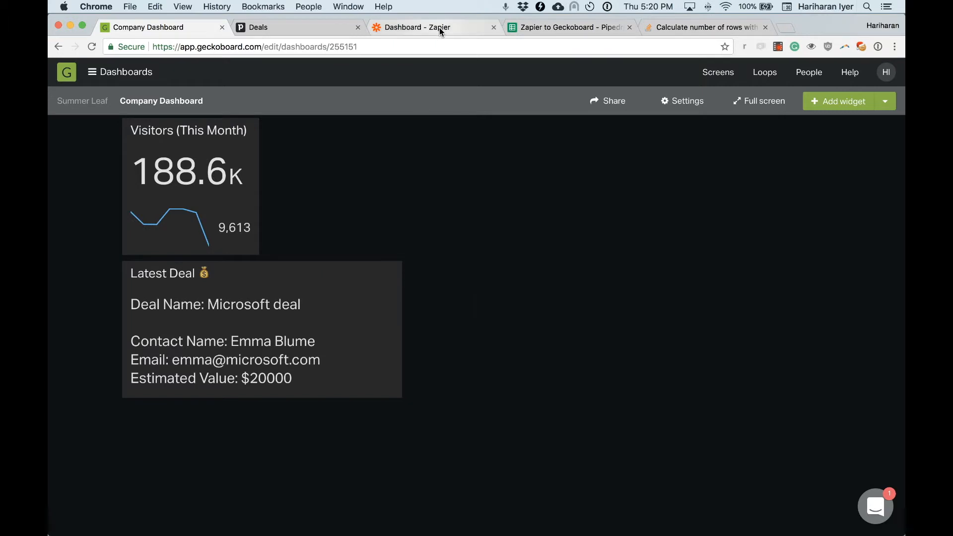
# Switch to Zapier and create a new Zap named "PD to GSheets".
pyautogui.click(439, 28)
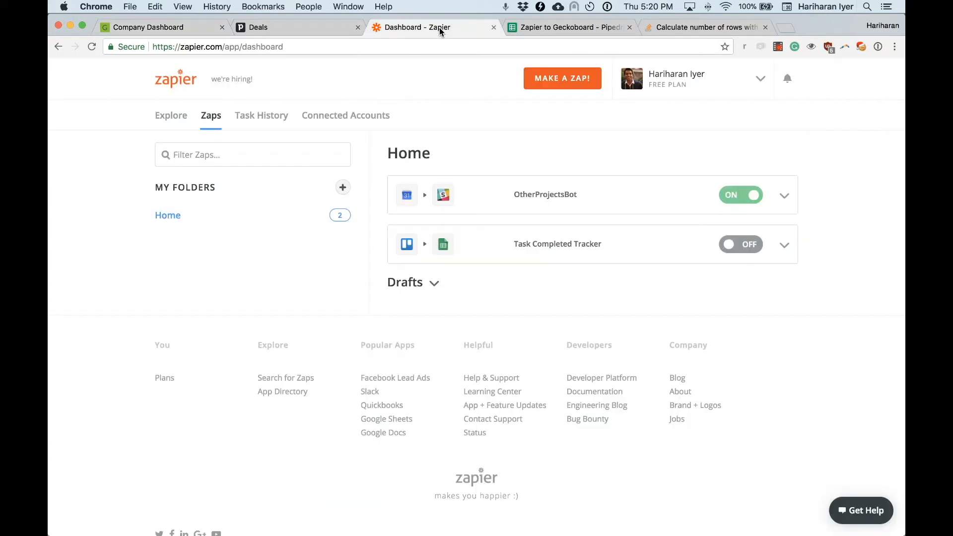
pyautogui.click(547, 79)
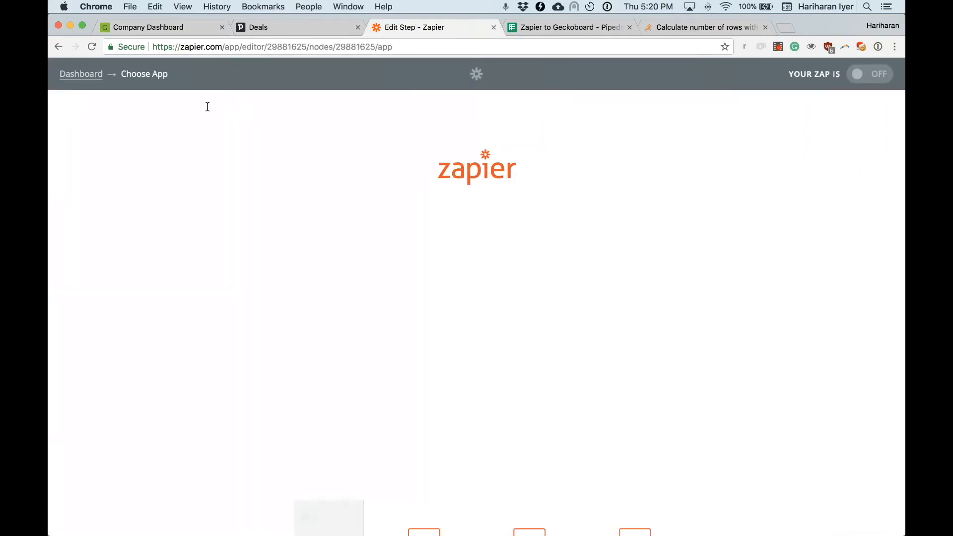
pyautogui.write('PD')
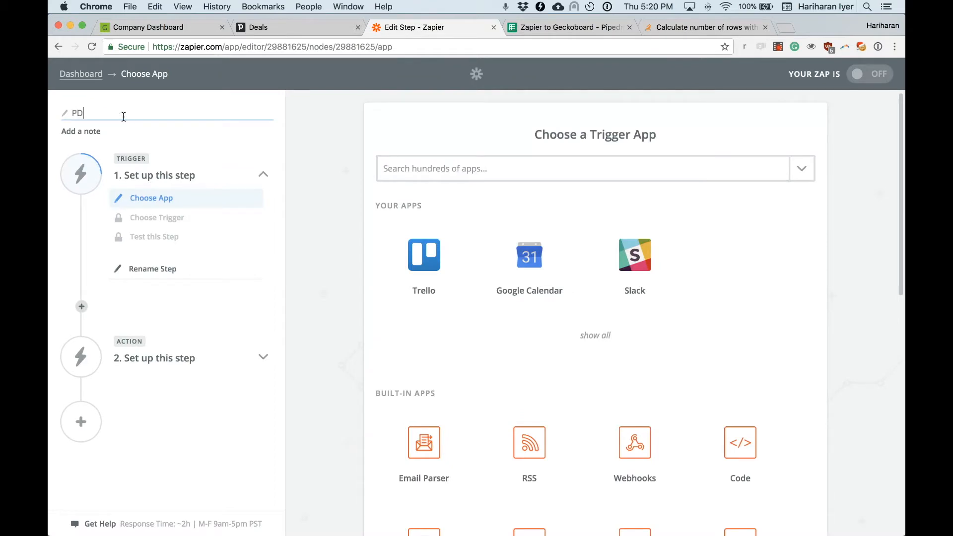
pyautogui.write(' to GSheets')
# Choose Pipedrive as the trigger app and save New Deal in a Pipeline Stage as its trigger.
pyautogui.click(405, 171)
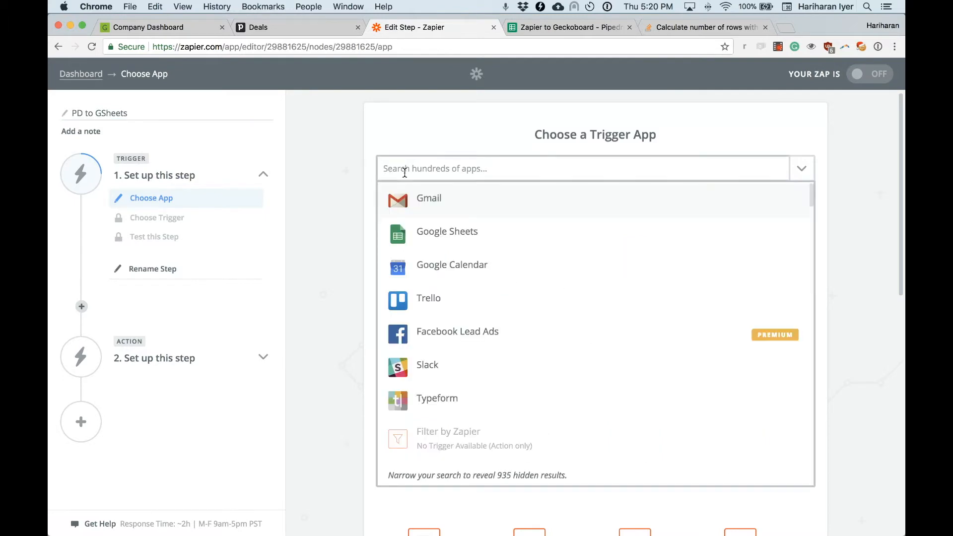
pyautogui.write('pipe')
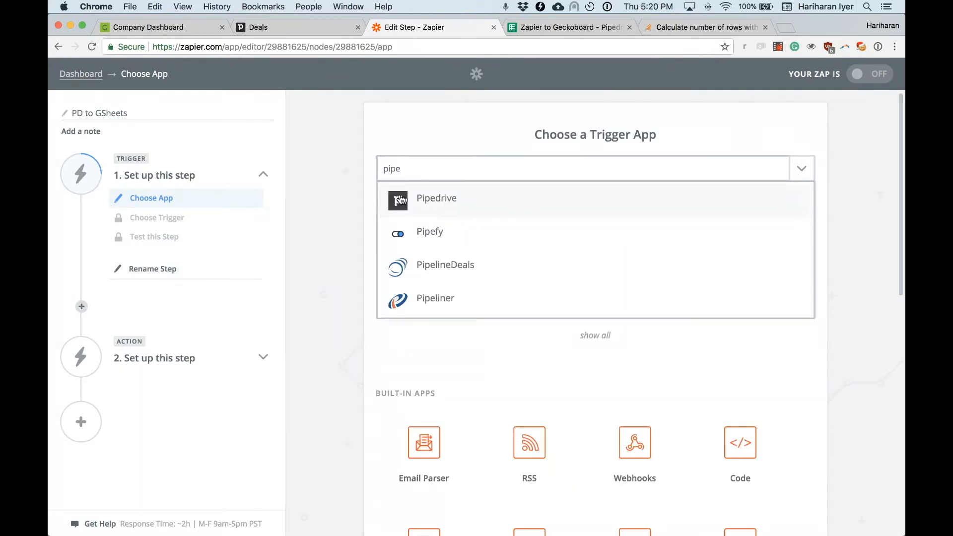
pyautogui.click(429, 198)
pyautogui.scroll(-1, 428, 195)
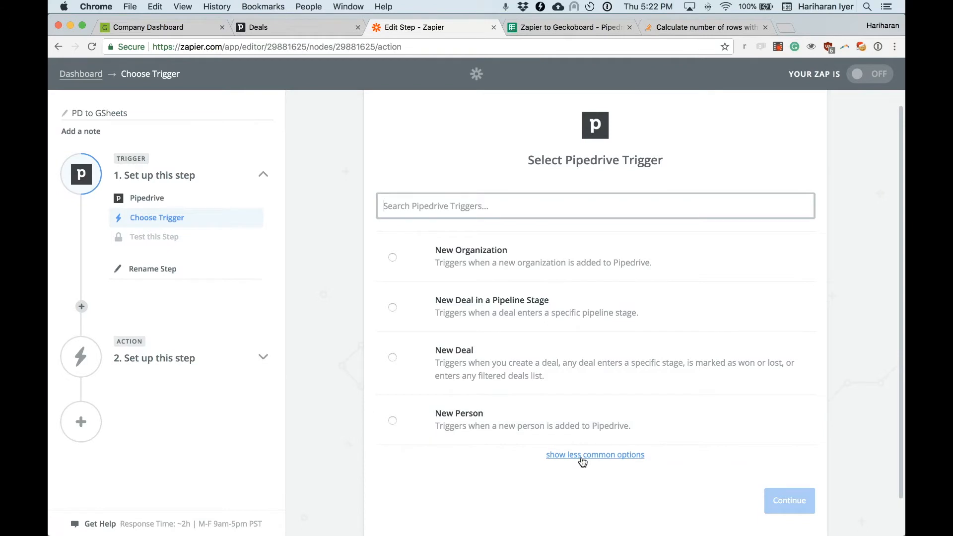
pyautogui.click(532, 323)
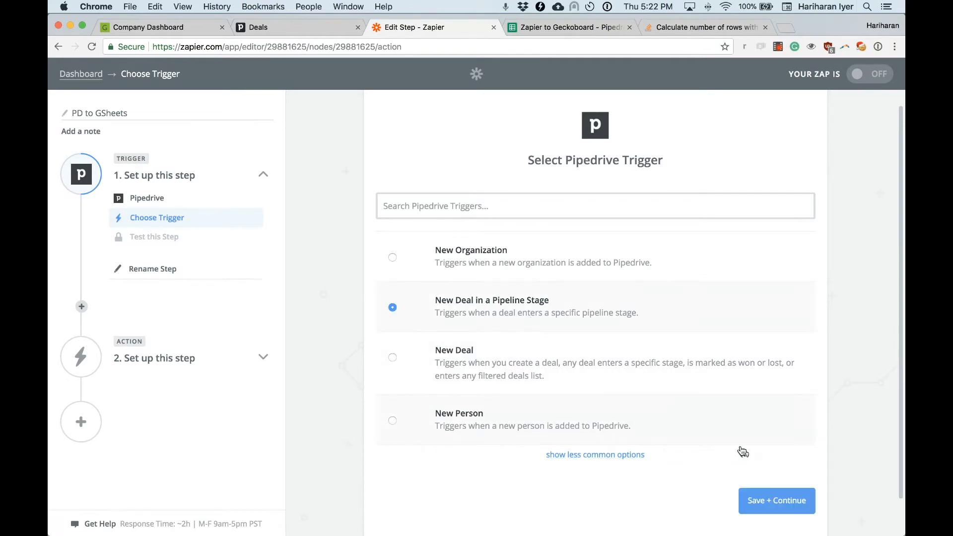
pyautogui.click(780, 501)
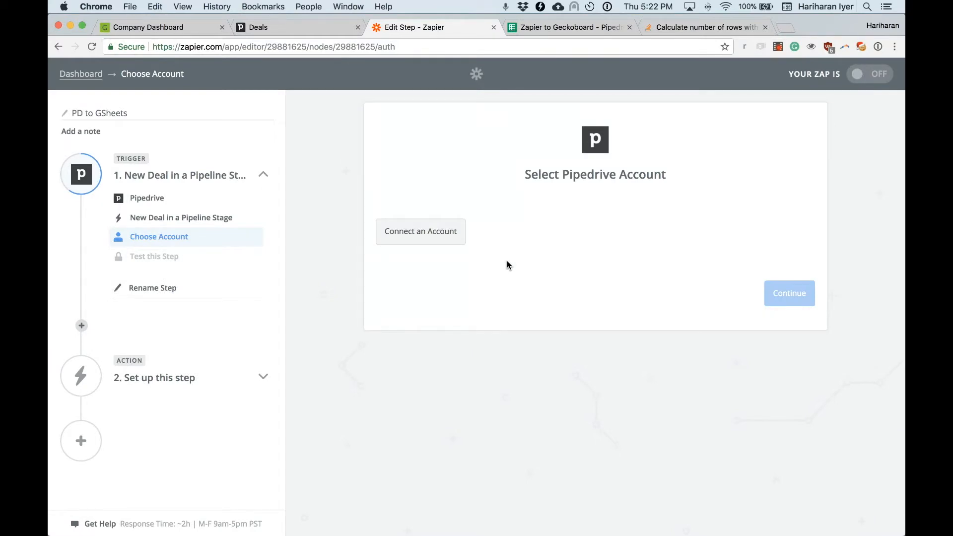
# Connect the Pipedrive account by pasting its API key from the Pipedrive settings, then test and save the connection.
pyautogui.click(431, 232)
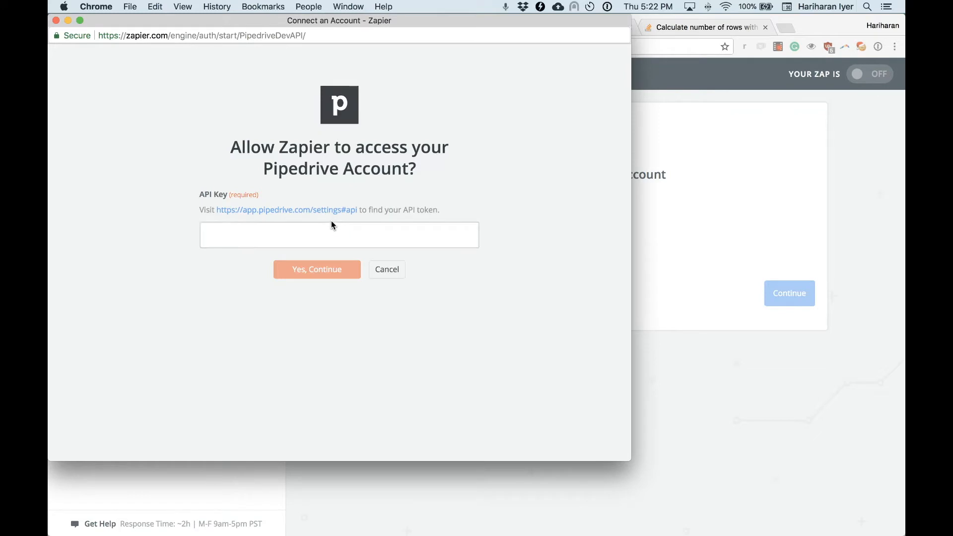
pyautogui.click(316, 211)
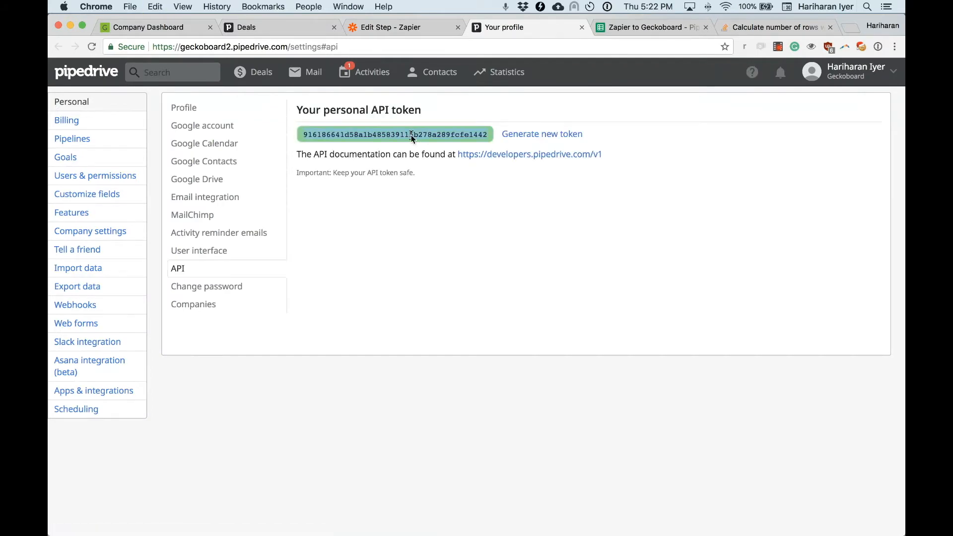
pyautogui.press('super+grave')
pyautogui.press('super+v')
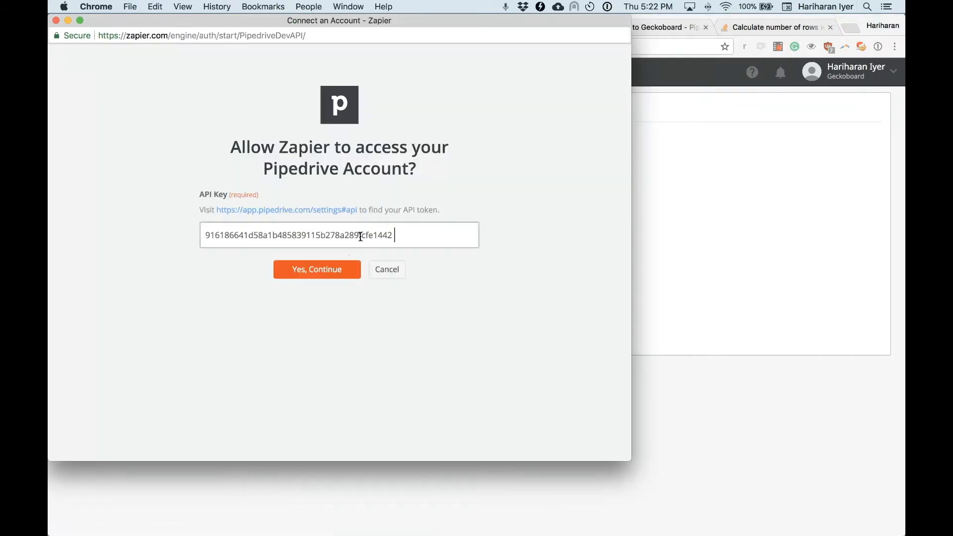
pyautogui.click(335, 269)
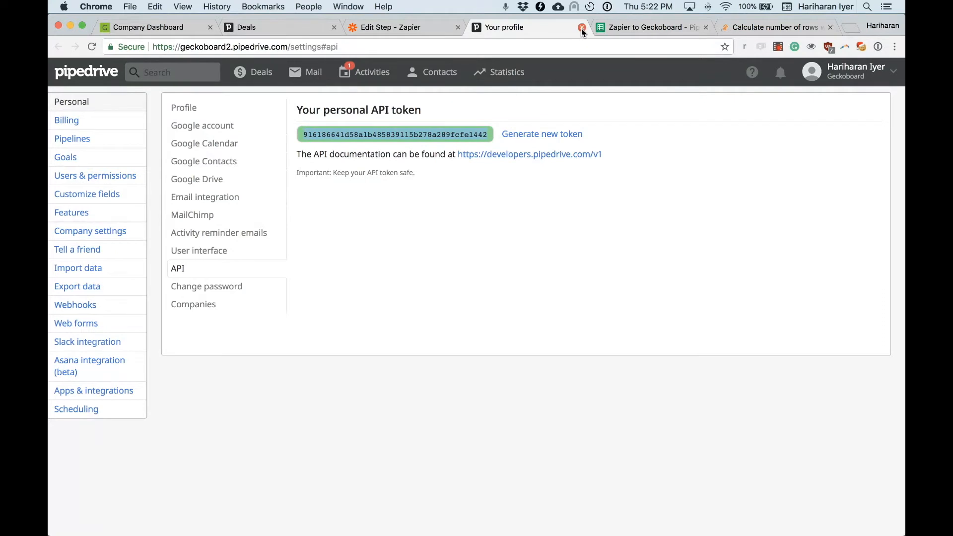
pyautogui.click(581, 27)
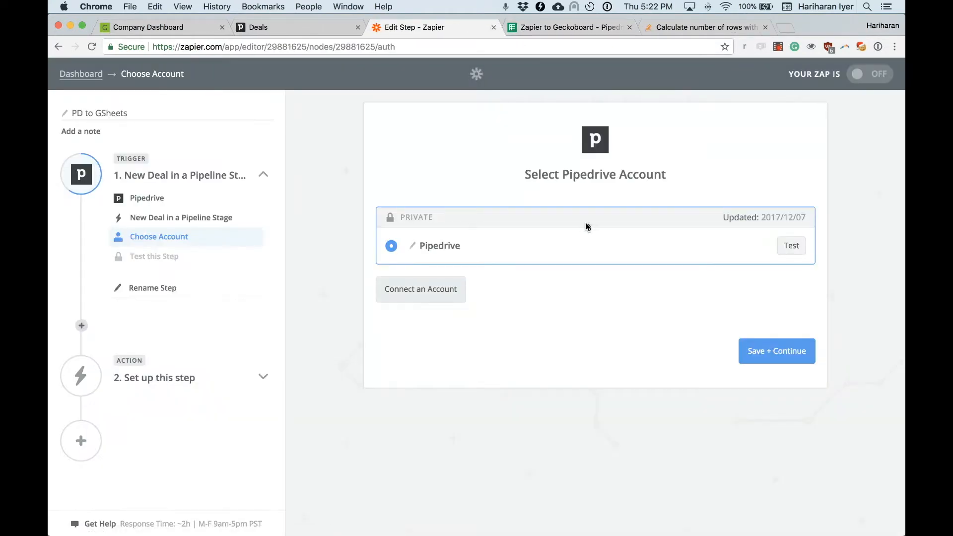
pyautogui.click(794, 245)
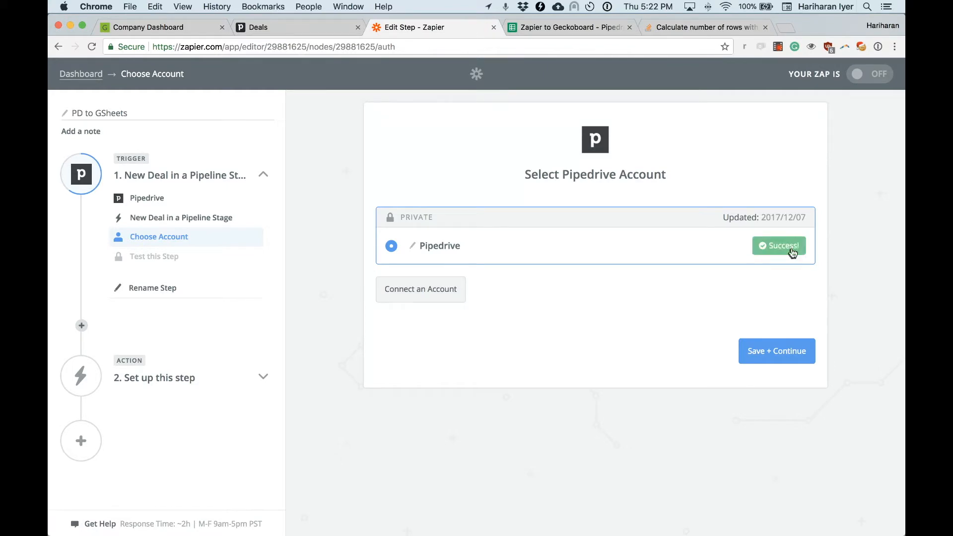
pyautogui.click(786, 353)
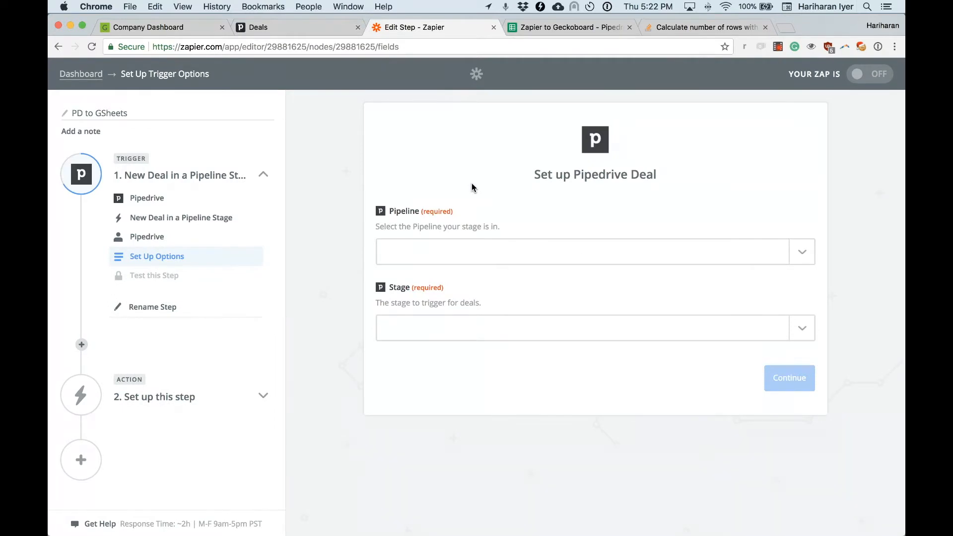
# Set the trigger's pipeline to Main Sales Pipeline and its stage to Lead In, and test it by fetching an existing deal.
pyautogui.click(313, 35)
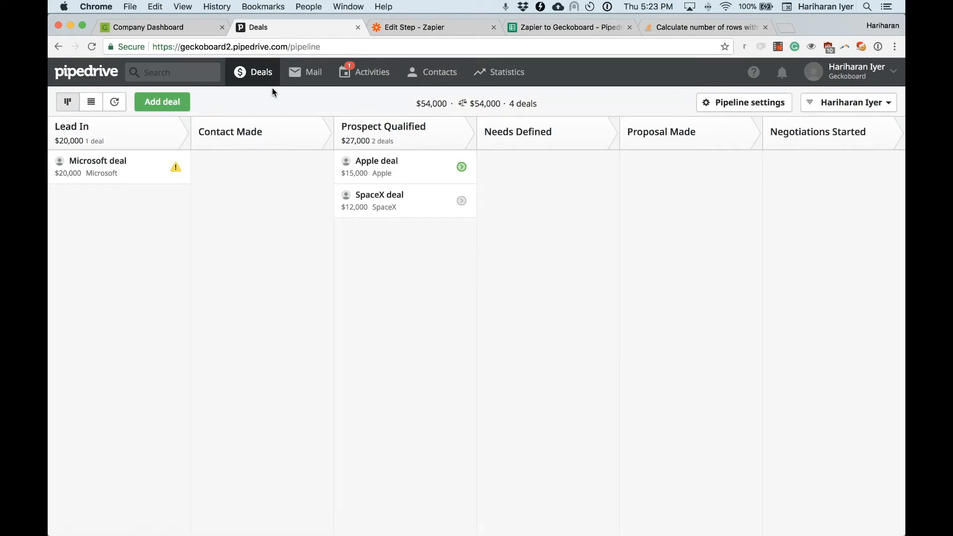
pyautogui.click(416, 27)
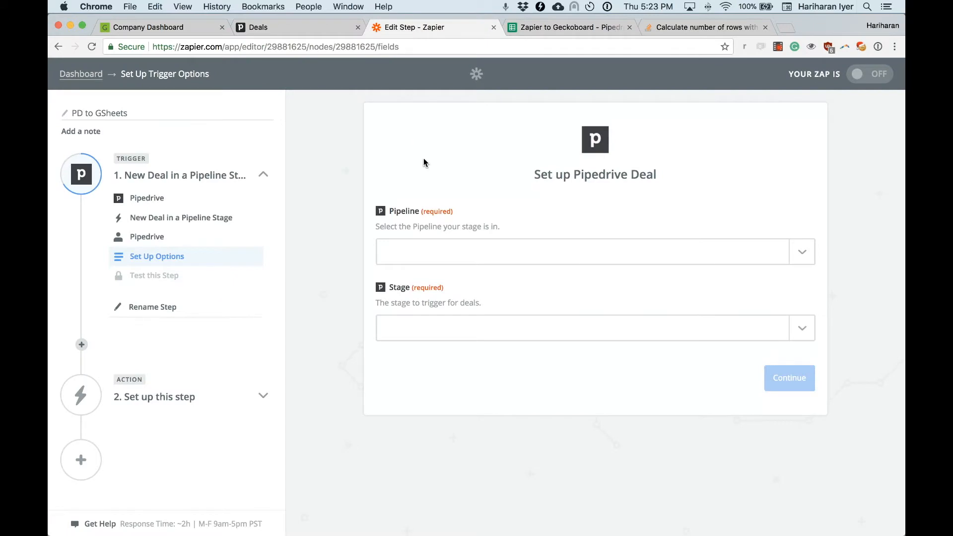
pyautogui.click(439, 251)
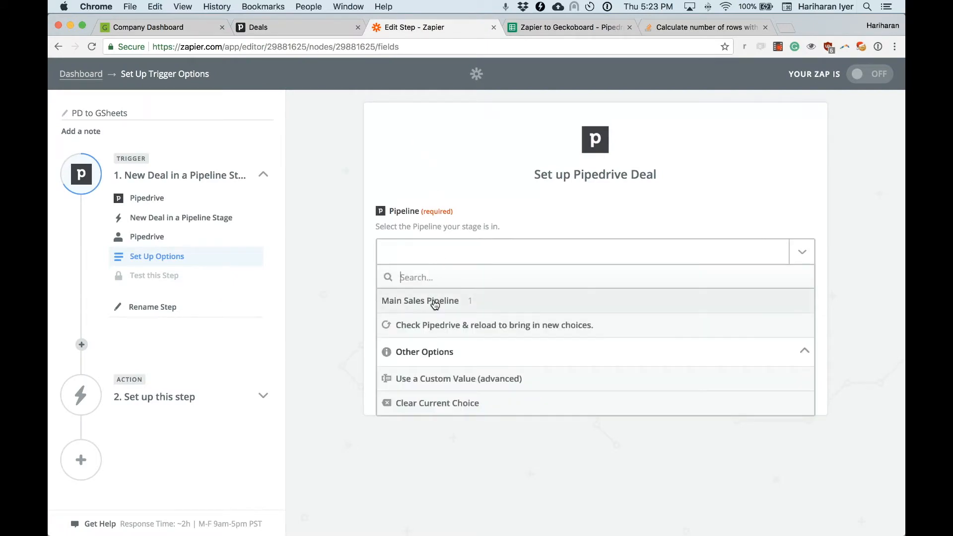
pyautogui.click(432, 301)
pyautogui.click(444, 327)
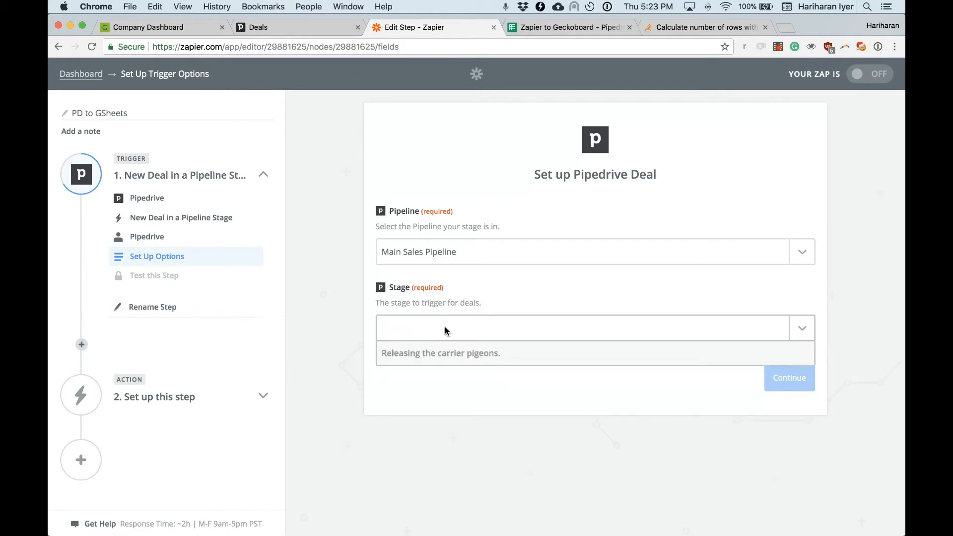
pyautogui.click(420, 379)
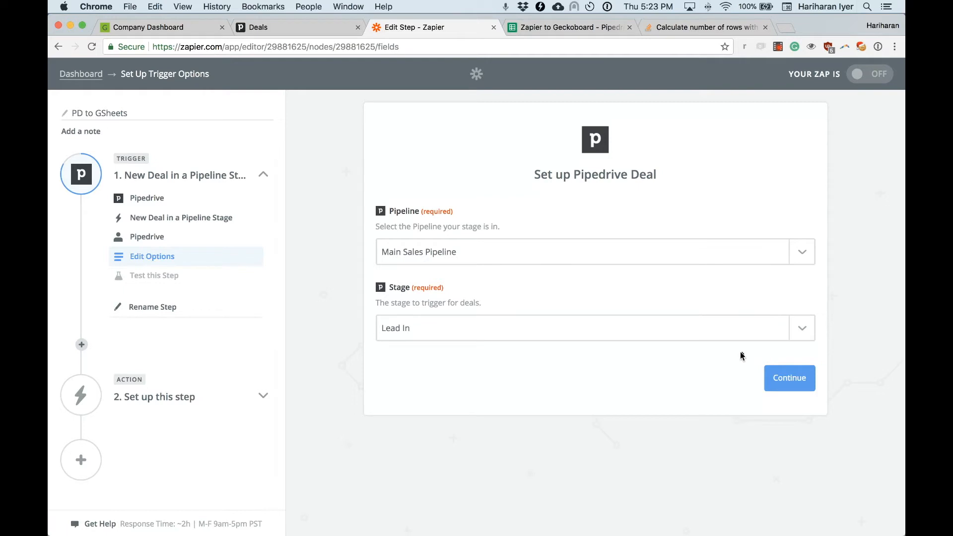
pyautogui.click(783, 378)
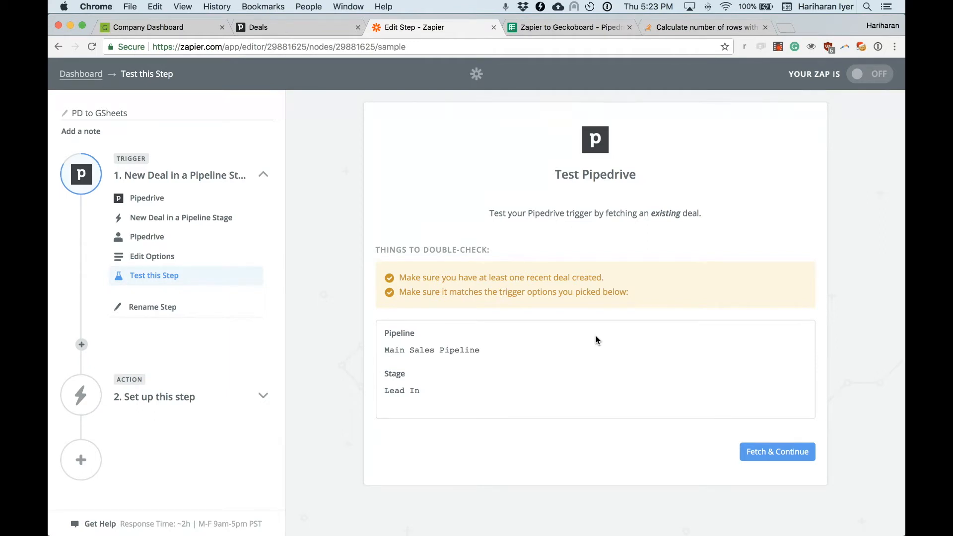
pyautogui.click(774, 453)
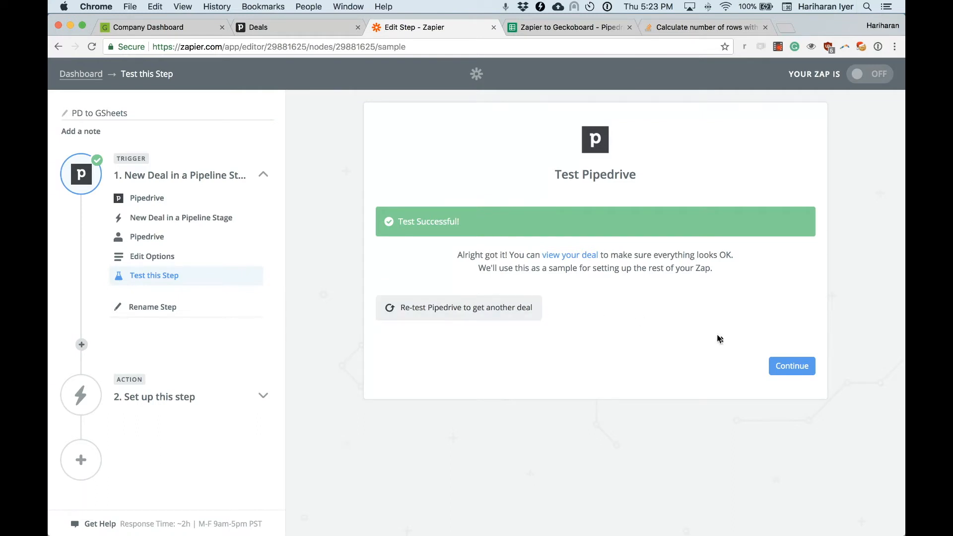
pyautogui.click(785, 372)
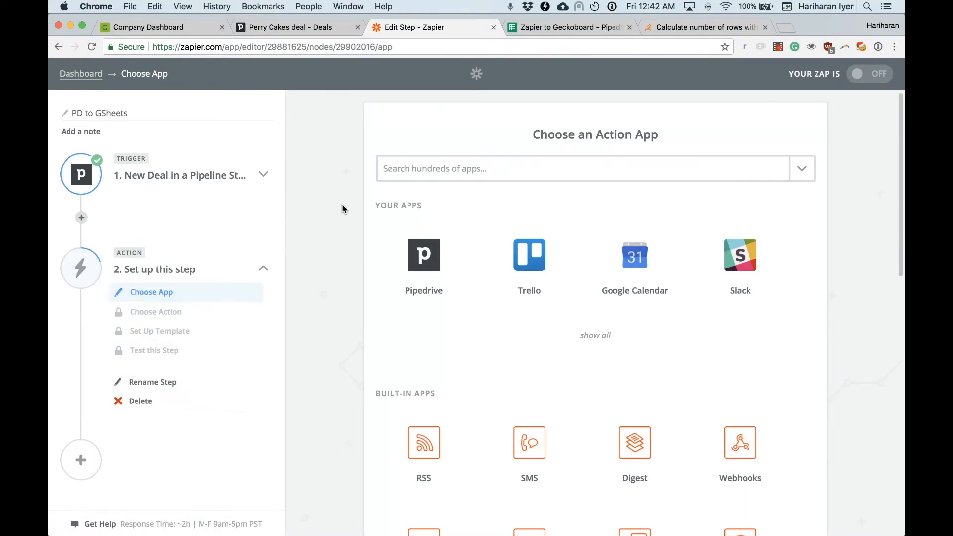
# Choose Google Sheets as the action app and save Create Spreadsheet Row as its action.
pyautogui.click(420, 170)
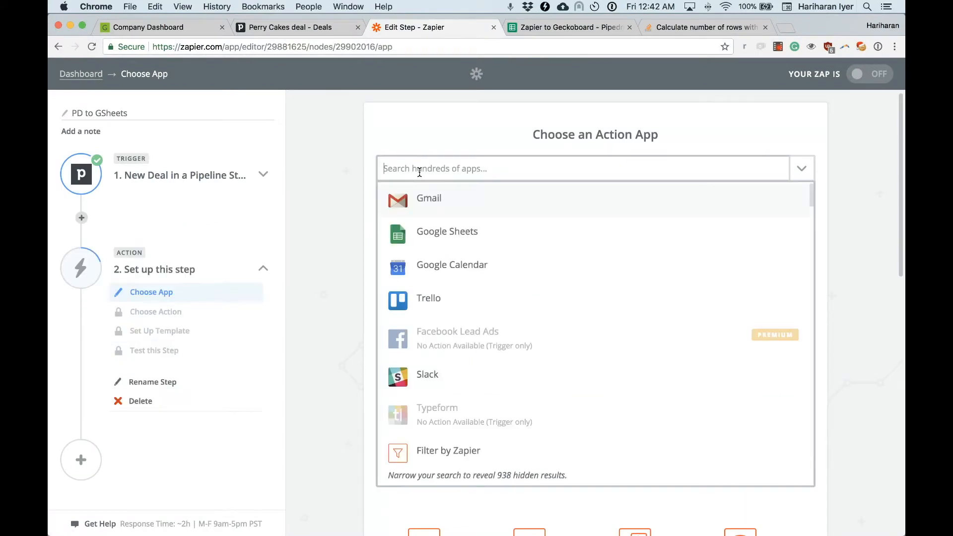
pyautogui.write('google')
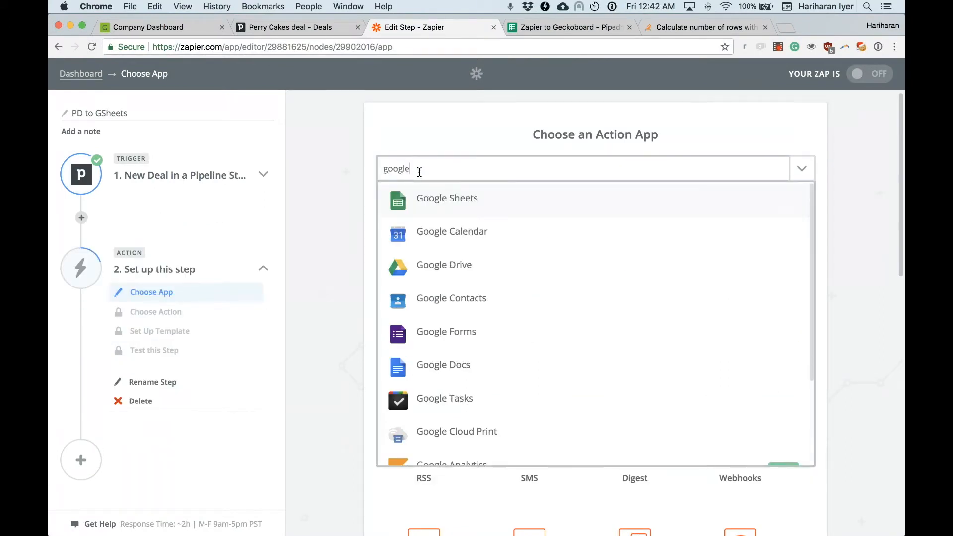
pyautogui.click(450, 197)
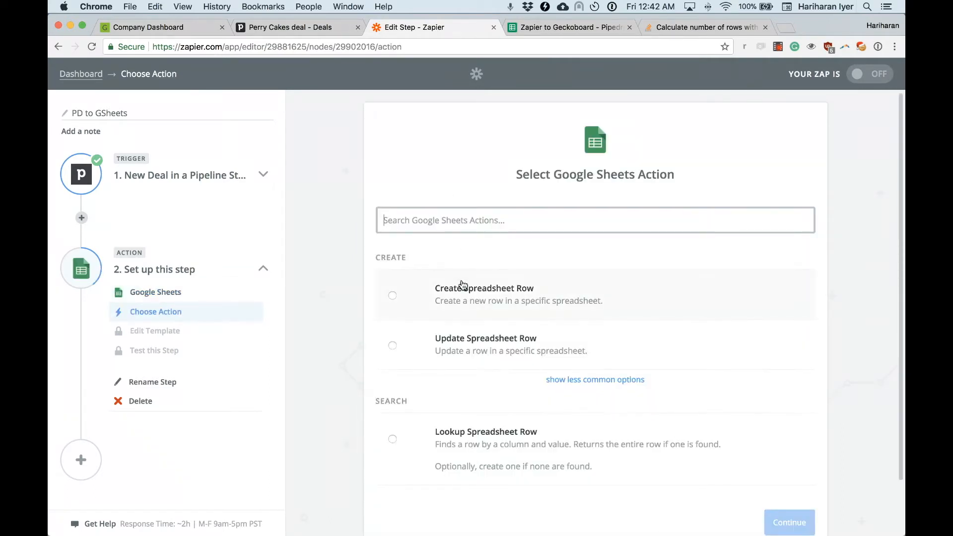
pyautogui.click(462, 286)
pyautogui.scroll(-2, 653, 425)
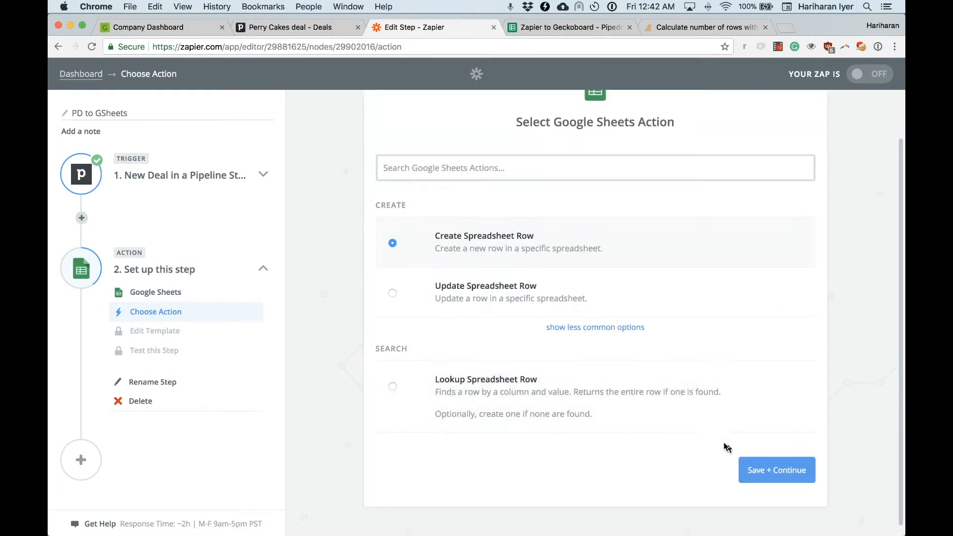
pyautogui.click(766, 469)
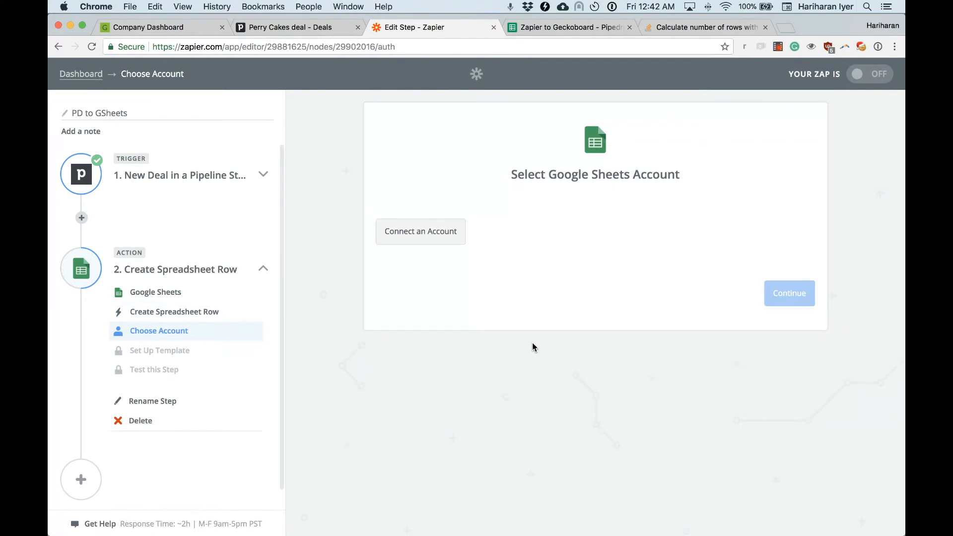
# Connect the Geckoboard Google account to Google Sheets, allow Zapier access, and test and save the connection.
pyautogui.click(432, 238)
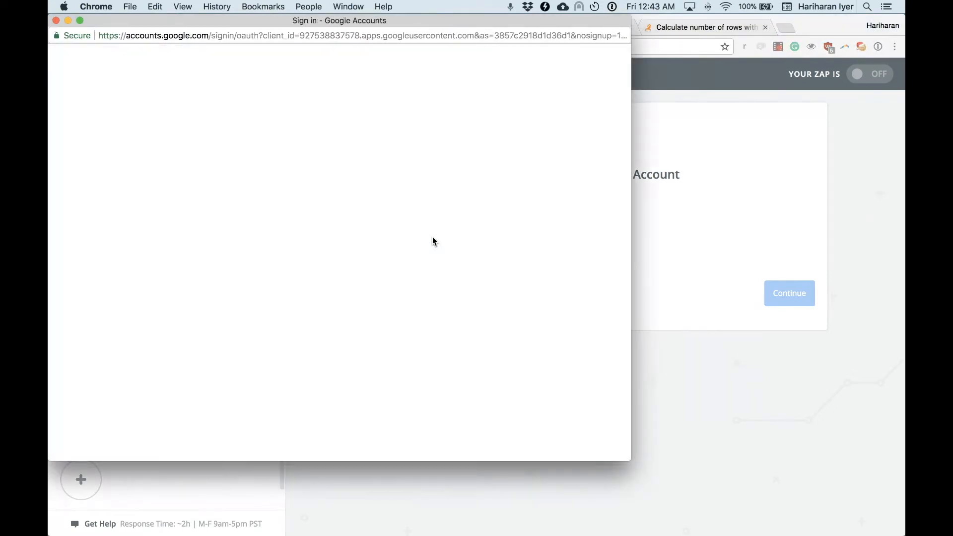
pyautogui.click(332, 253)
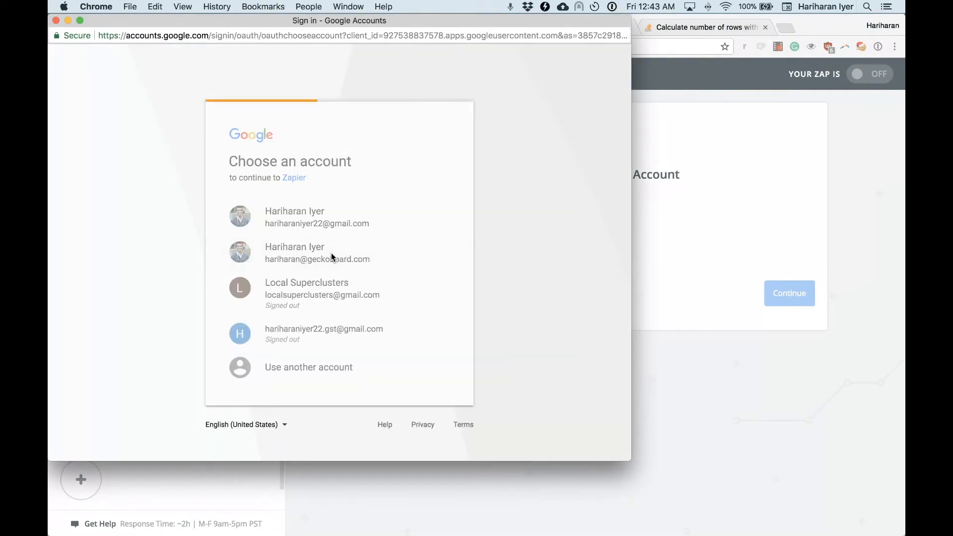
pyautogui.click(424, 379)
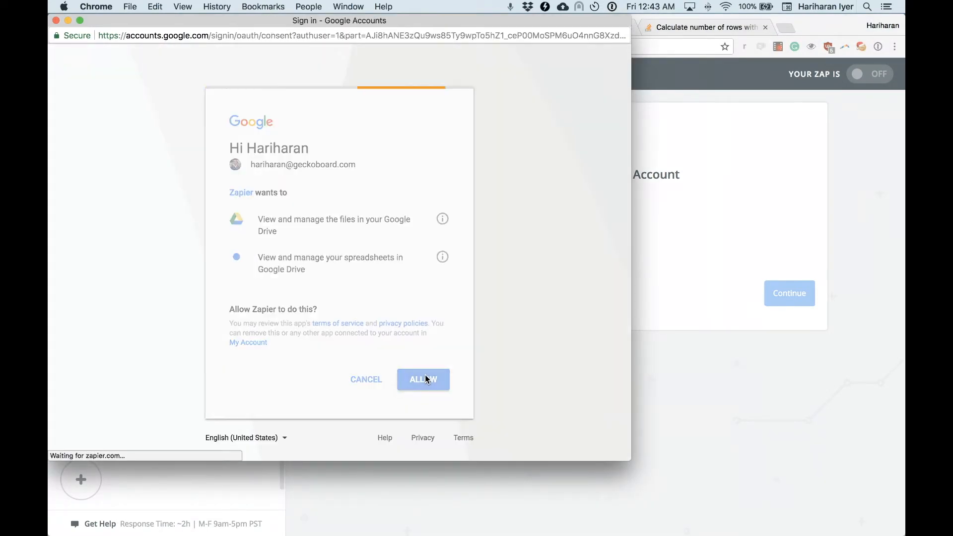
pyautogui.click(791, 246)
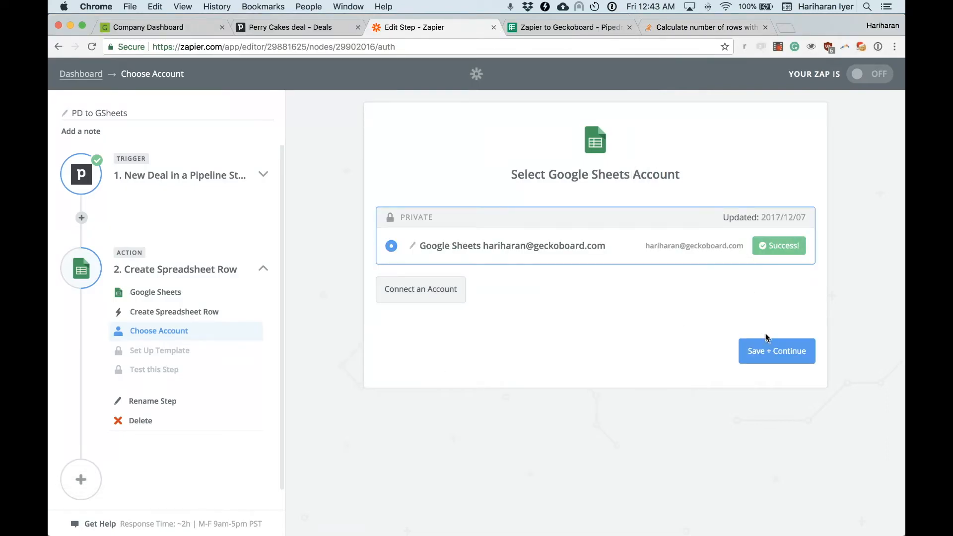
pyautogui.click(772, 355)
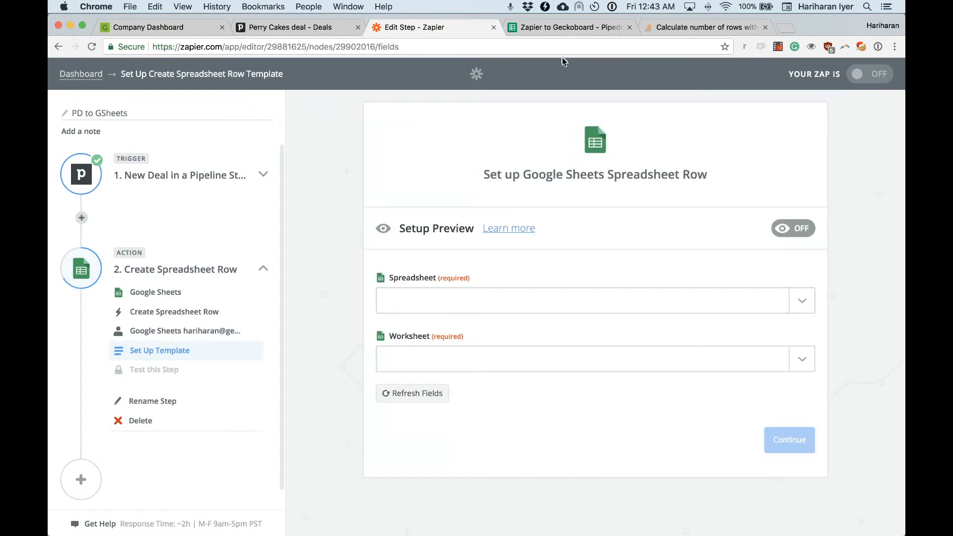
# Set the action's spreadsheet to Zapier to Geckoboard - Pipedrive Deals and its worksheet to Sheet1.
pyautogui.click(556, 31)
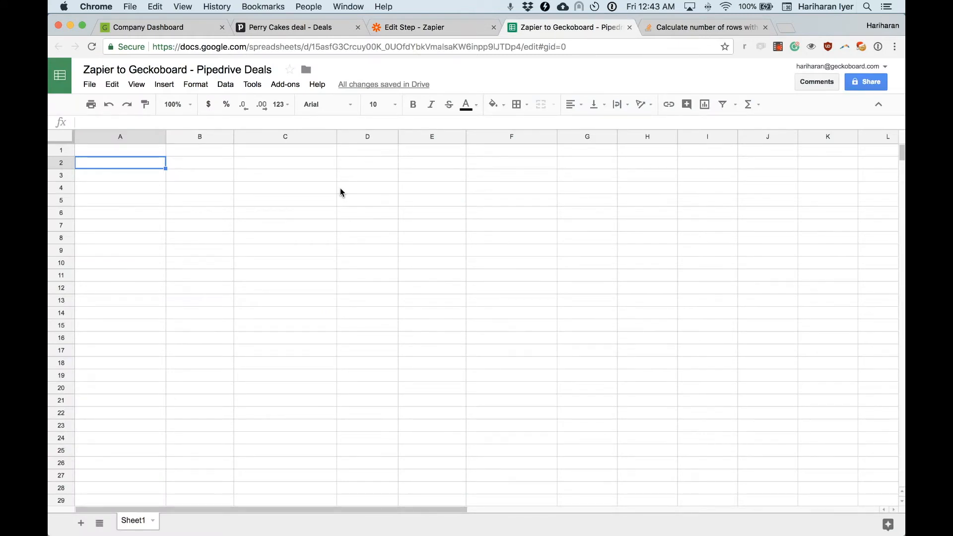
pyautogui.click(410, 28)
pyautogui.click(452, 296)
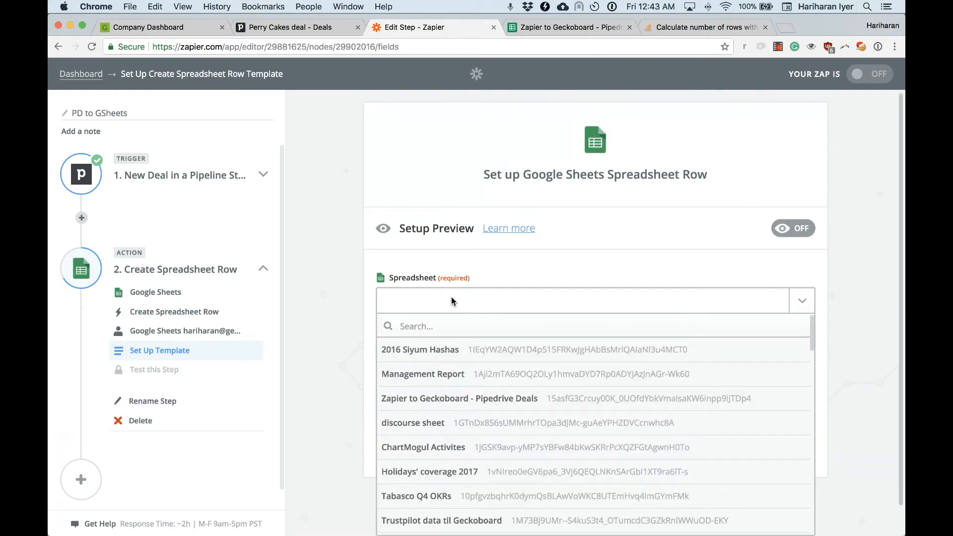
pyautogui.click(439, 412)
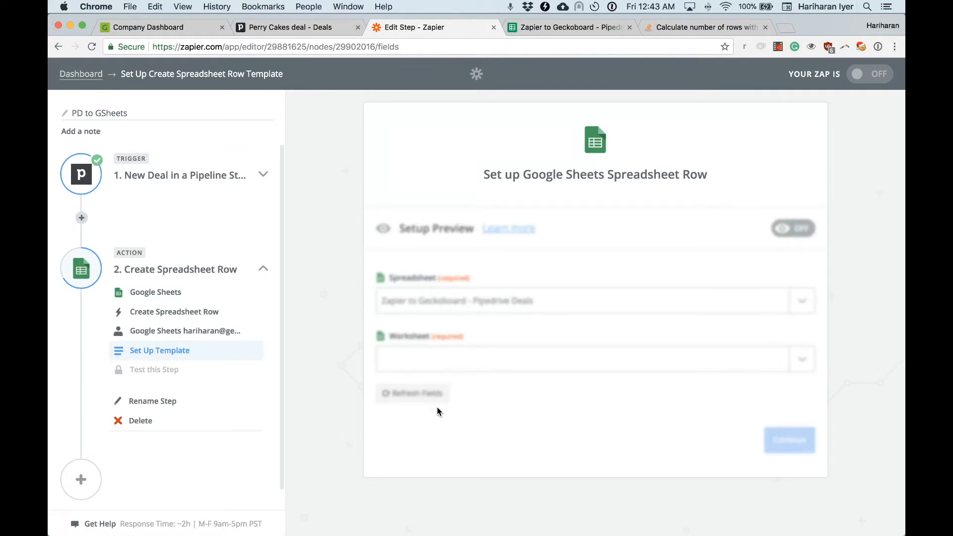
pyautogui.click(510, 357)
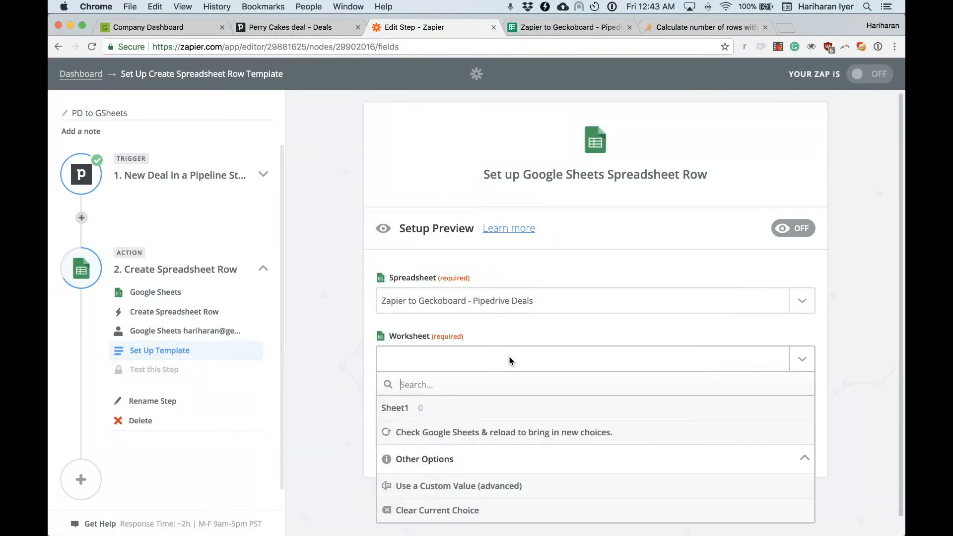
pyautogui.click(483, 409)
pyautogui.scroll(-2, 654, 433)
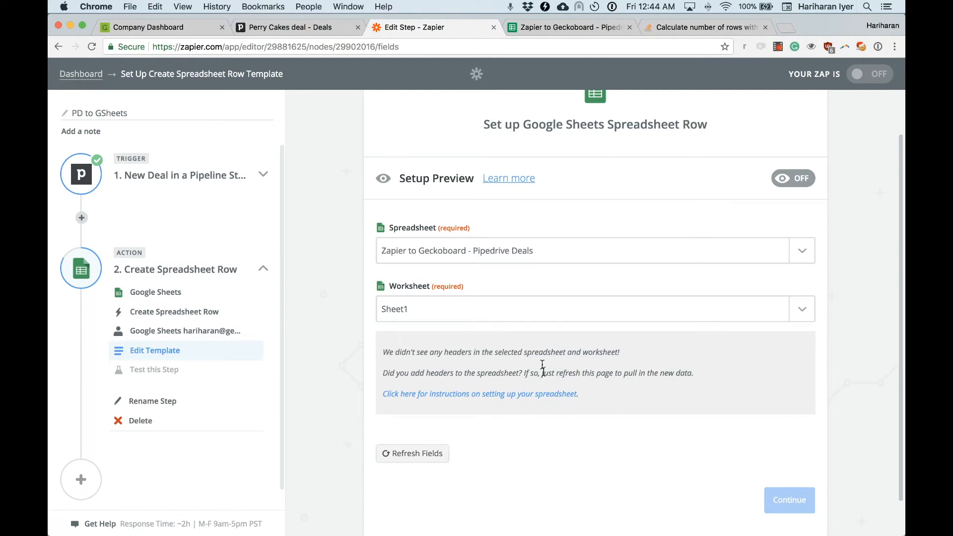
# Add the headers Timestamp, Company Name, Contact Email and Estimated Deal Value to row 1 of the Google Sheet, and refresh the Zap's fields.
pyautogui.click(549, 26)
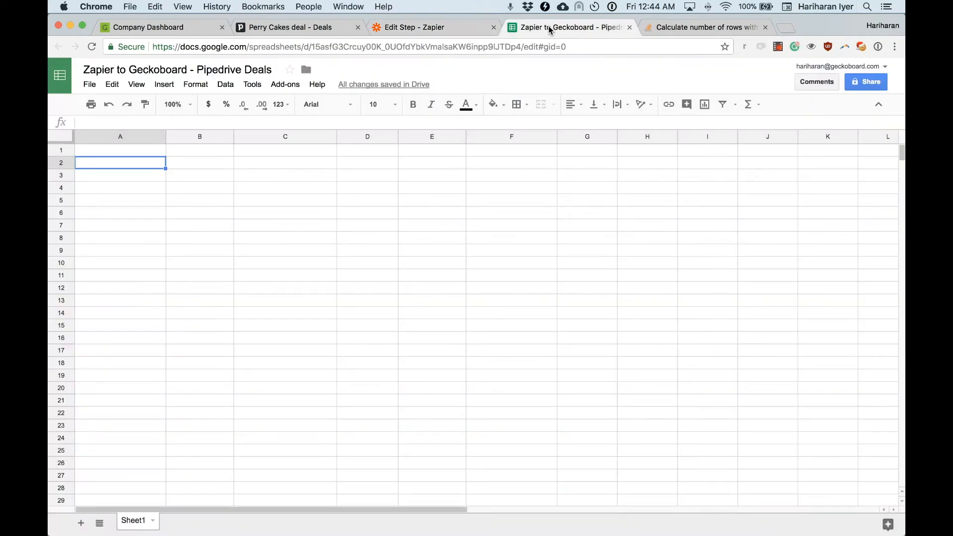
pyautogui.write('Timestamp\tCompany Name\tContact Email\tEstimated Deal Value')
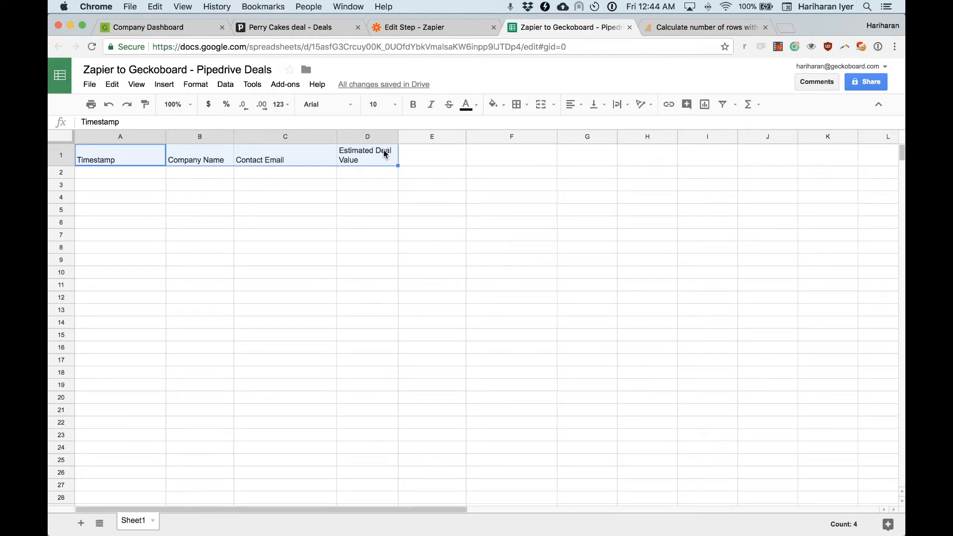
pyautogui.click(443, 28)
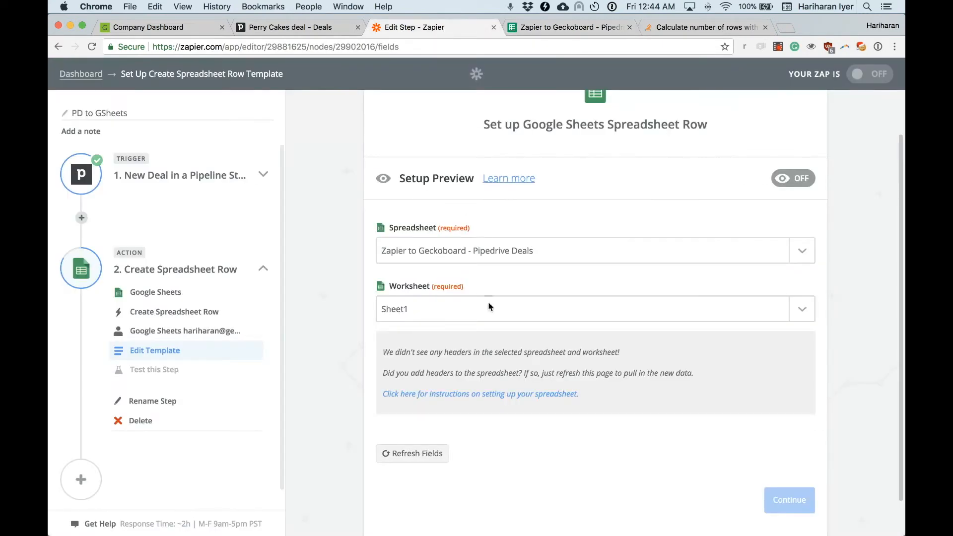
pyautogui.click(428, 462)
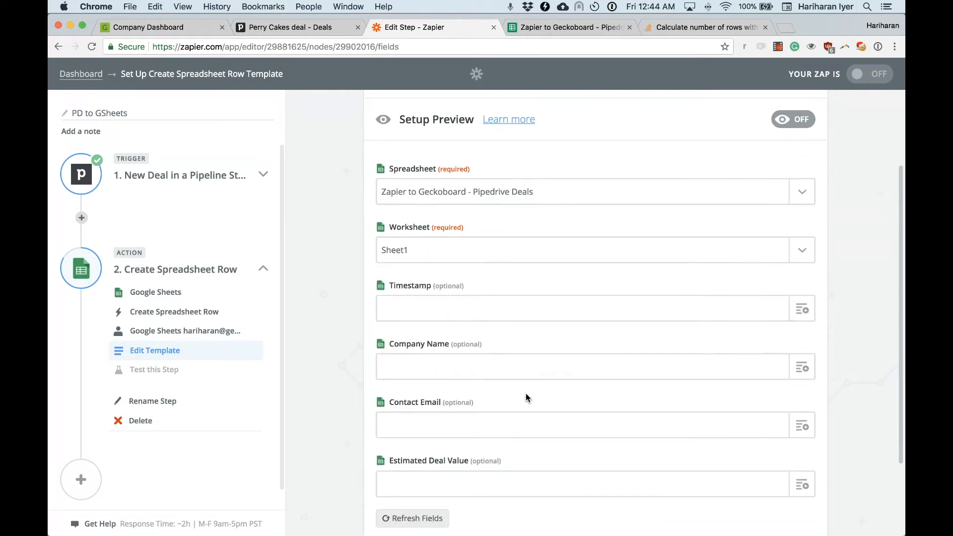
# Map the Timestamp field to Deal's adding time and the Company Name field to Organization Name.
pyautogui.scroll(-3, 526, 393)
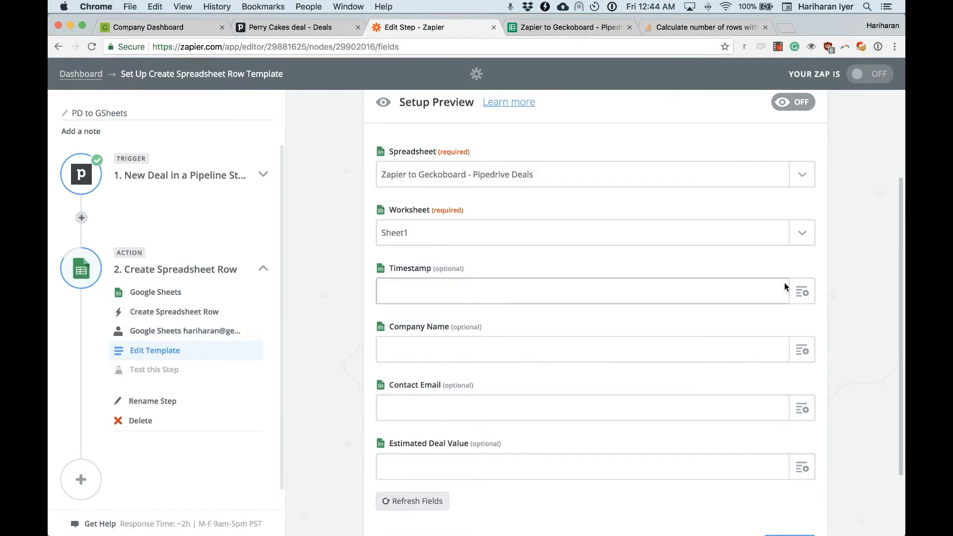
pyautogui.click(806, 296)
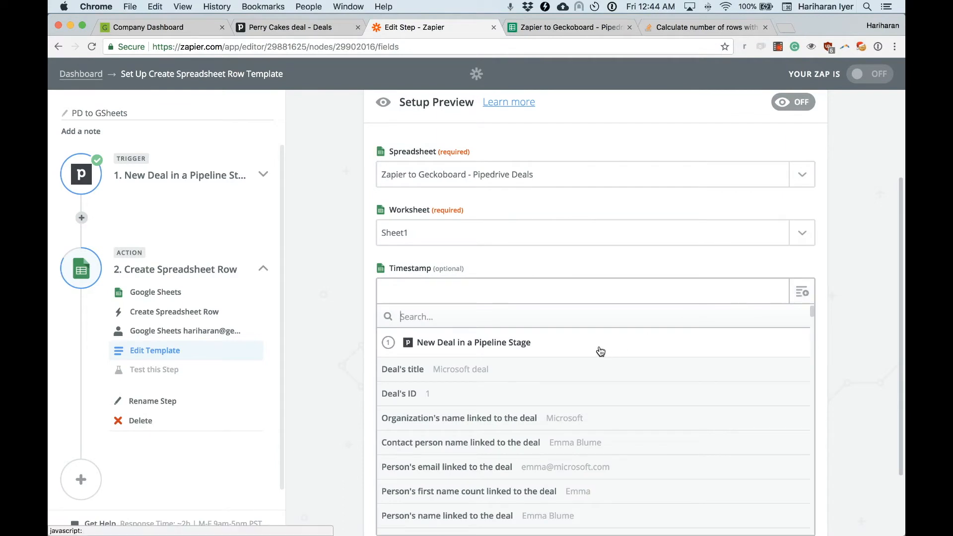
pyautogui.write('time')
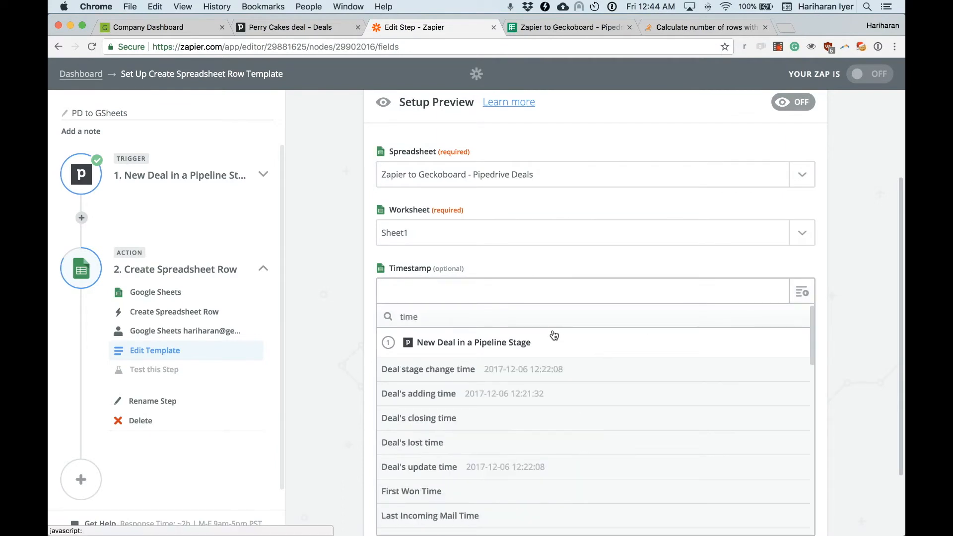
pyautogui.click(443, 397)
pyautogui.click(466, 356)
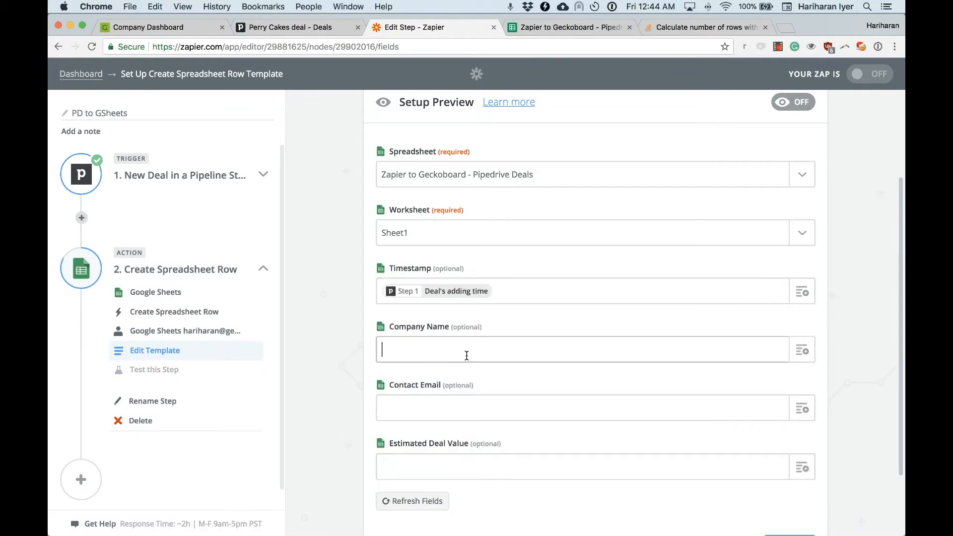
pyautogui.click(801, 352)
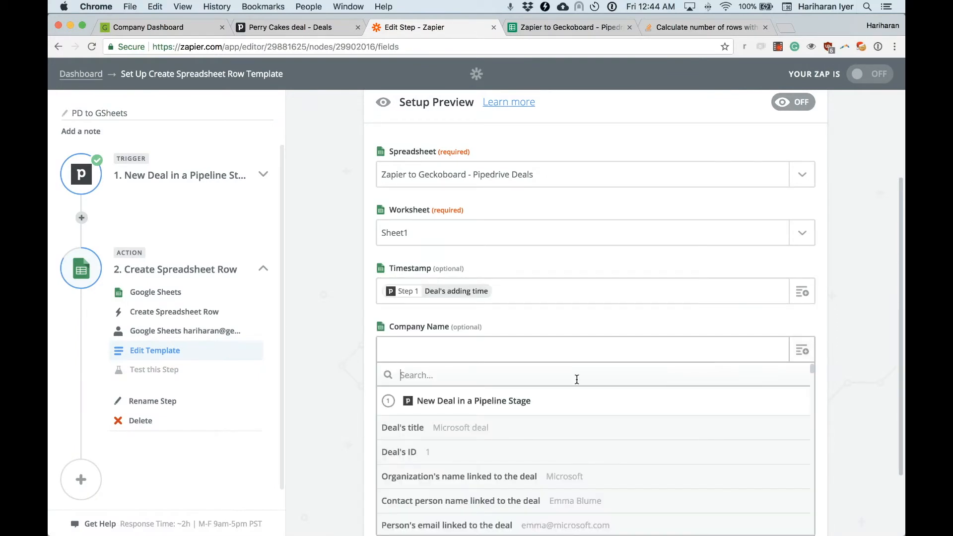
pyautogui.write('name')
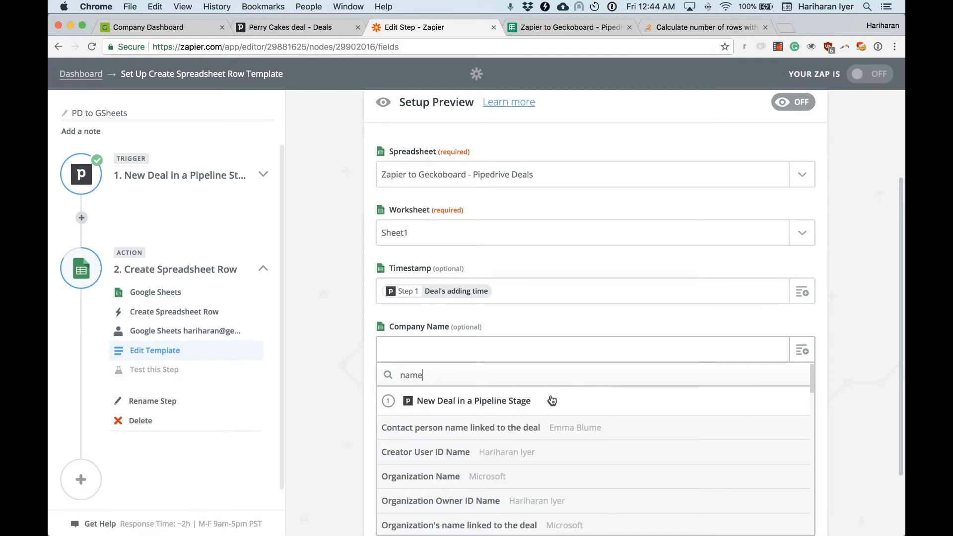
pyautogui.click(494, 476)
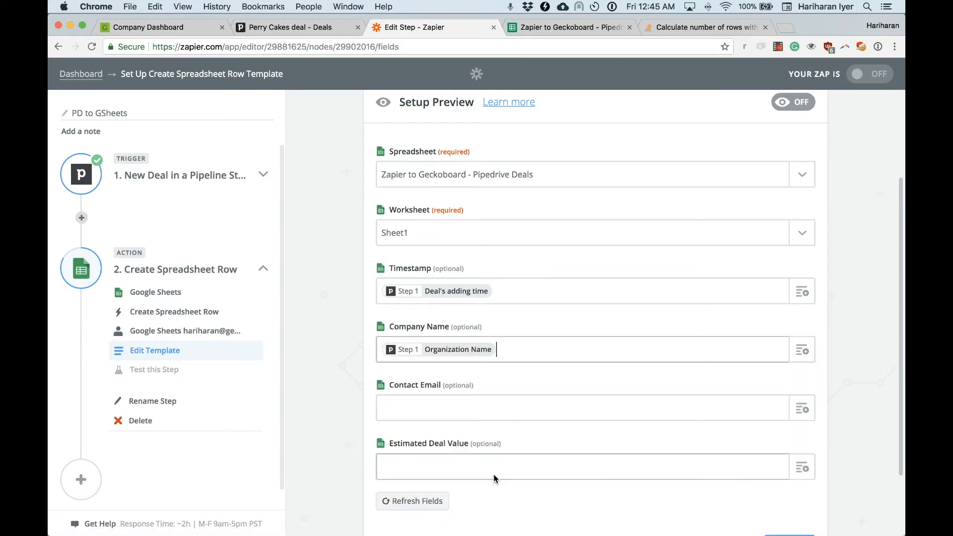
pyautogui.click(806, 417)
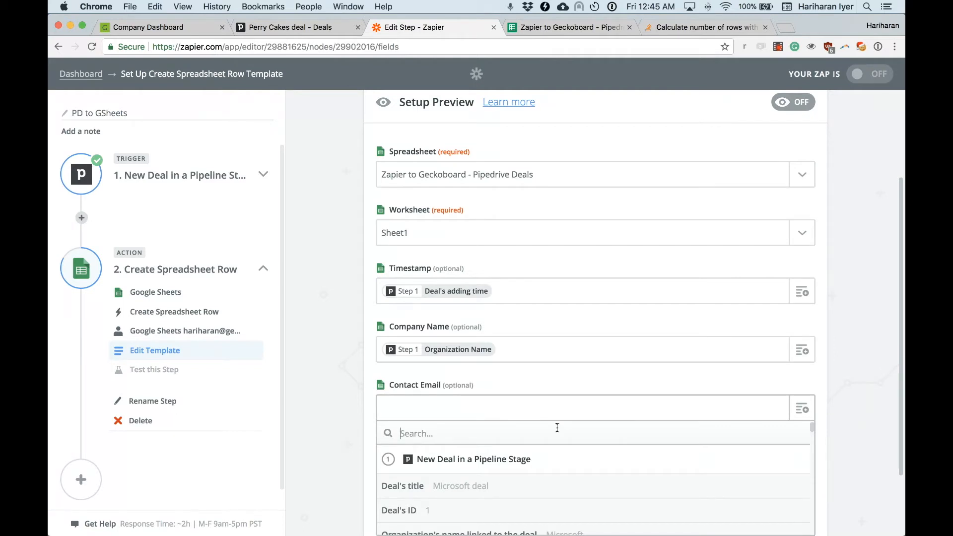
pyautogui.write('email')
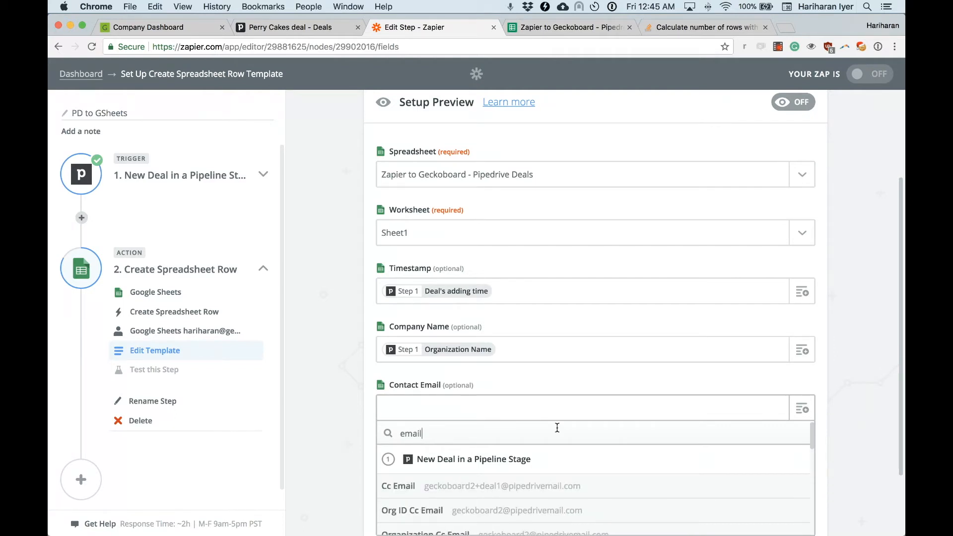
pyautogui.scroll(-8, 557, 427)
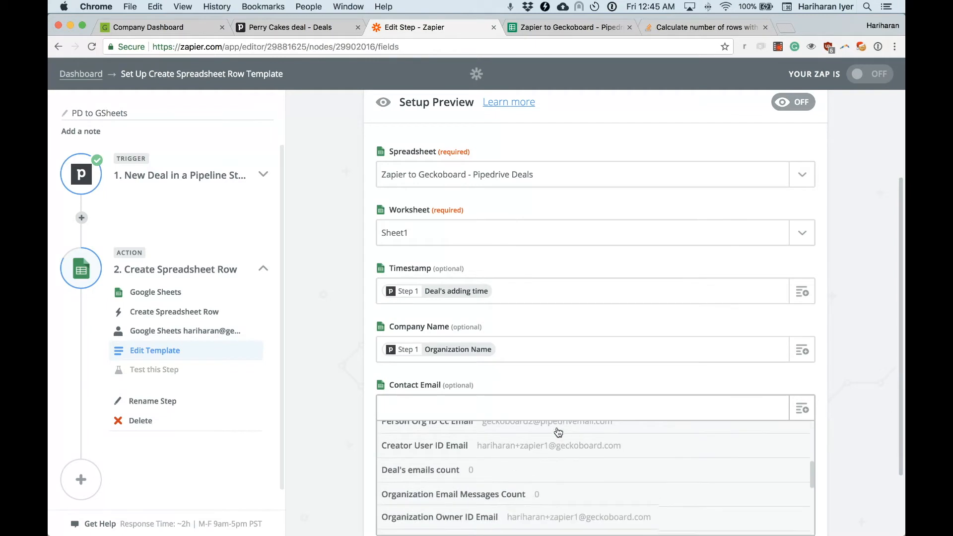
pyautogui.scroll(-6, 558, 432)
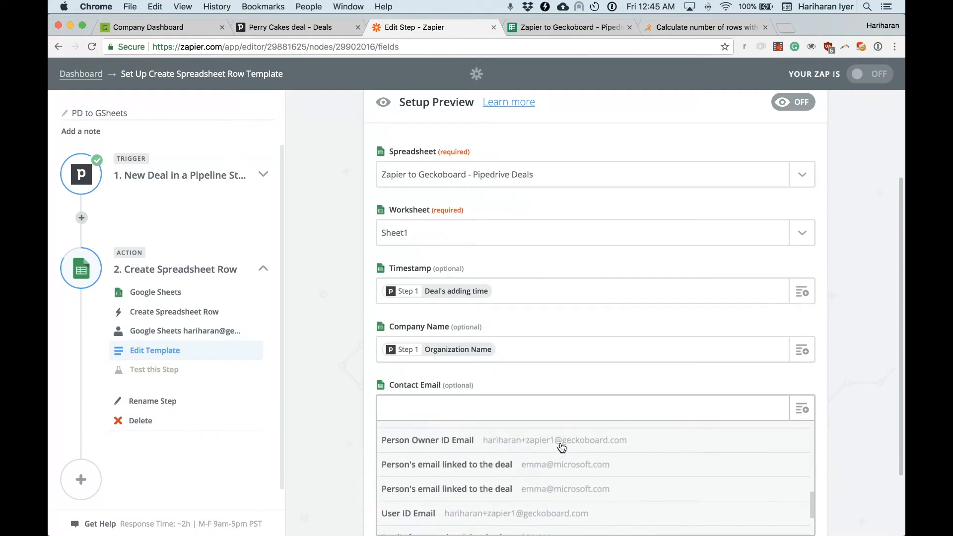
pyautogui.click(556, 473)
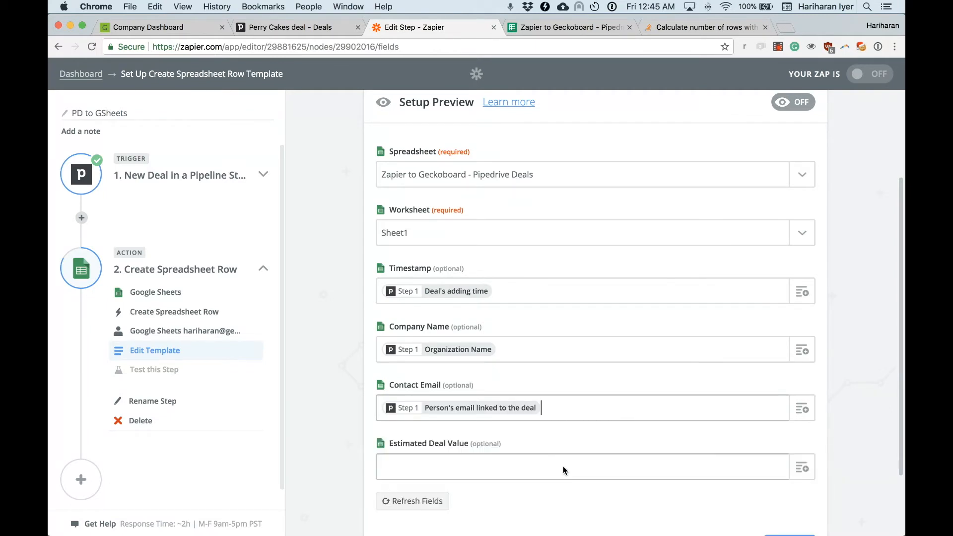
# Map the Estimated Deal Value field to Value and continue to the action's test.
pyautogui.scroll(-3, 847, 422)
pyautogui.scroll(-1, 848, 423)
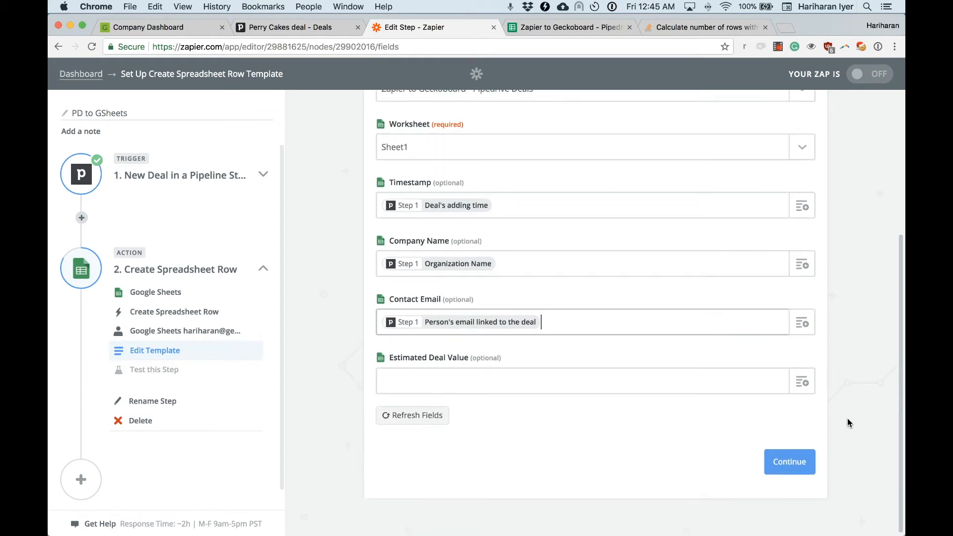
pyautogui.click(800, 383)
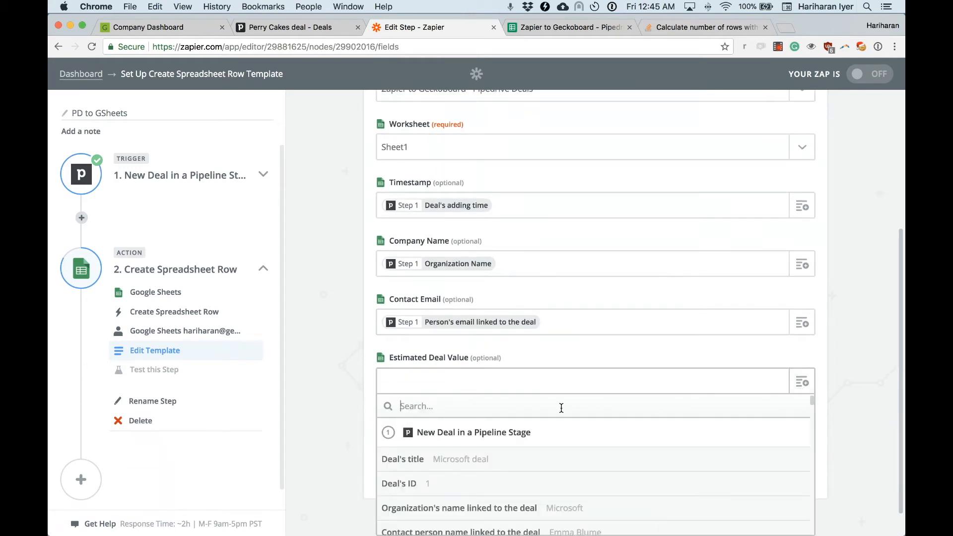
pyautogui.write('value')
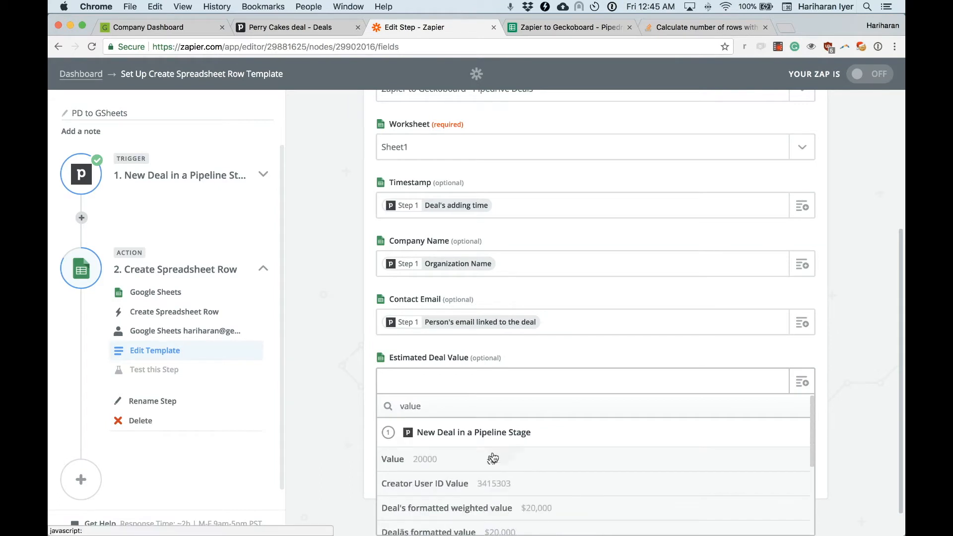
pyautogui.click(485, 466)
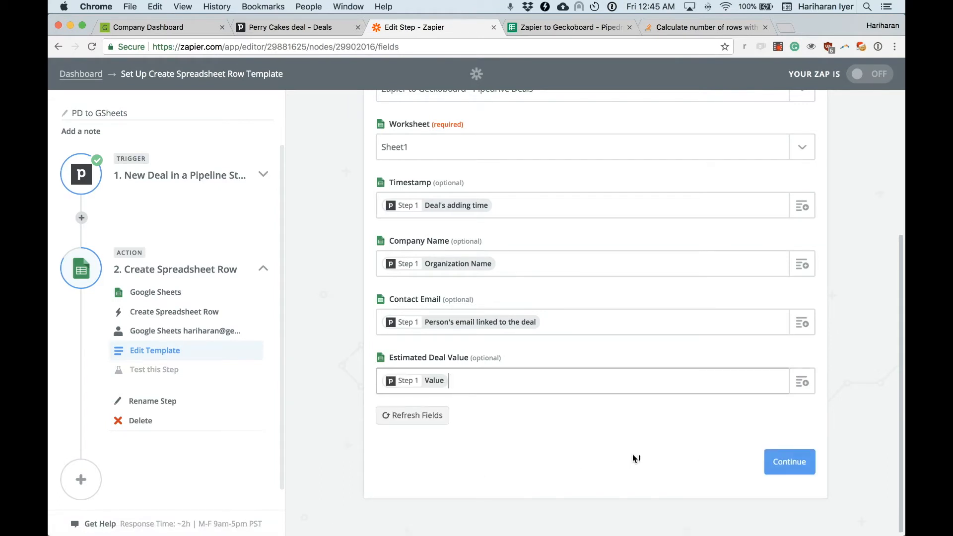
pyautogui.click(783, 467)
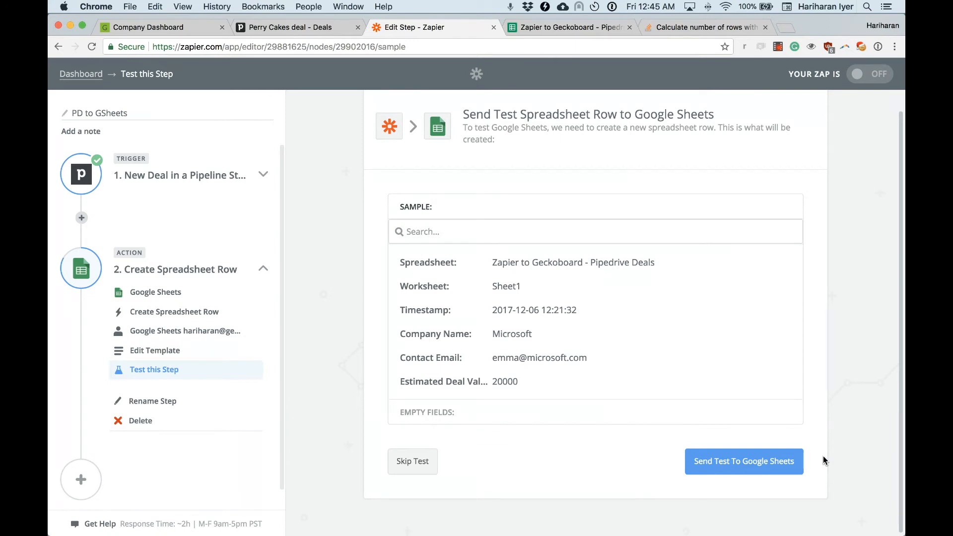
# Send a test row to Google Sheets and check the new row in the Pipedrive Deals spreadsheet.
pyautogui.click(751, 469)
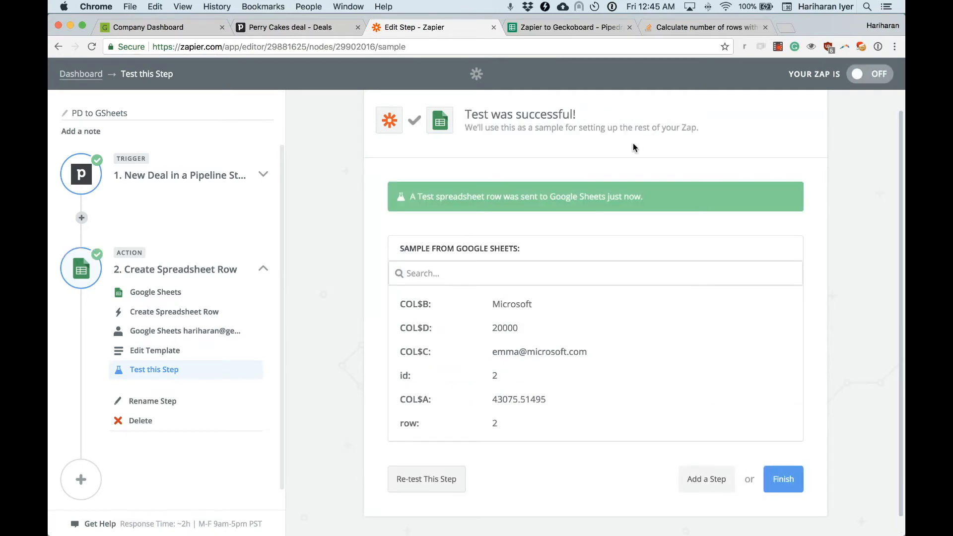
pyautogui.click(576, 28)
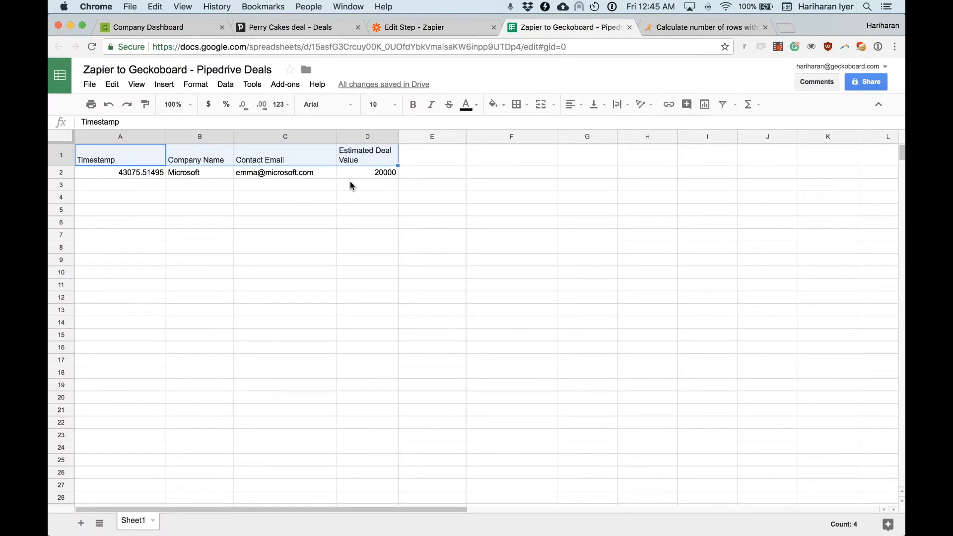
pyautogui.click(320, 174)
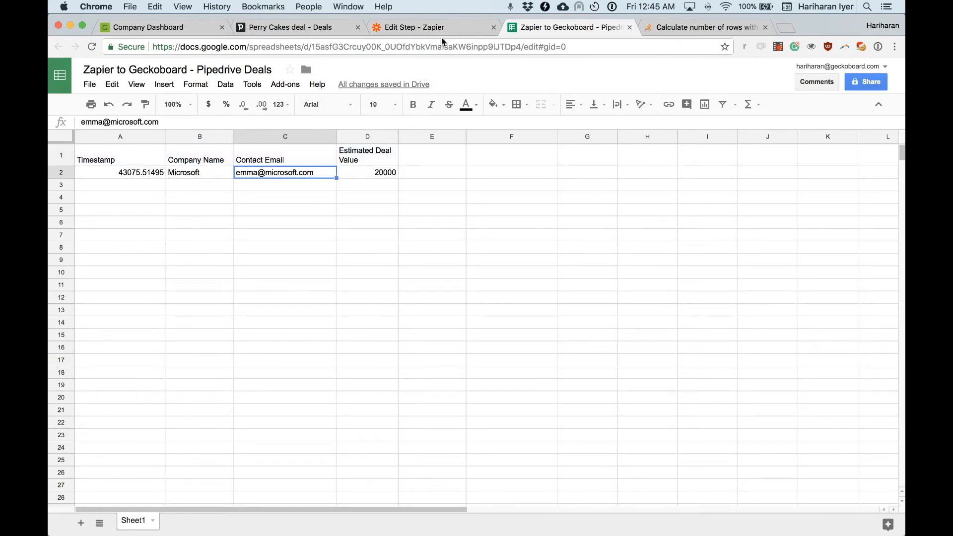
# Return to Zapier, finish the Zap setup and turn the Zap on.
pyautogui.click(453, 29)
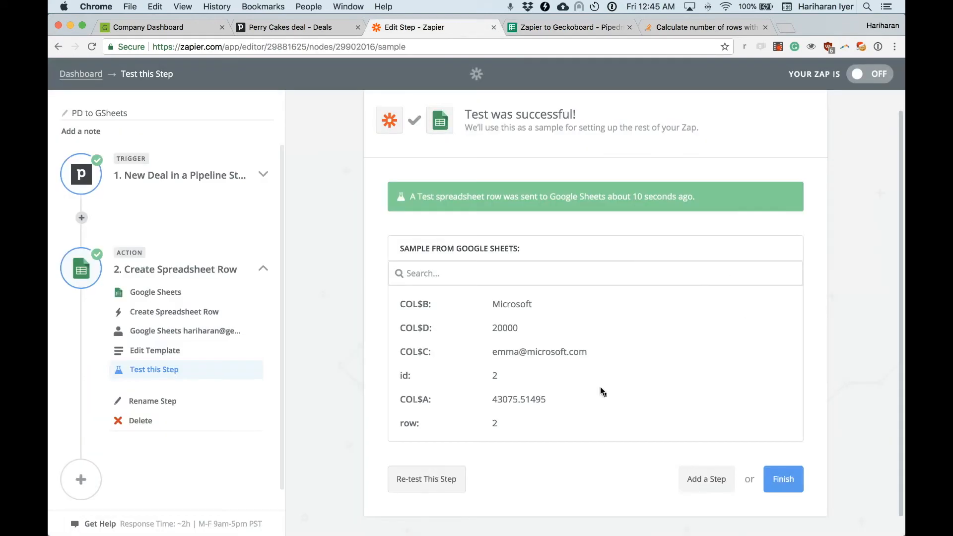
pyautogui.scroll(-1, 570, 347)
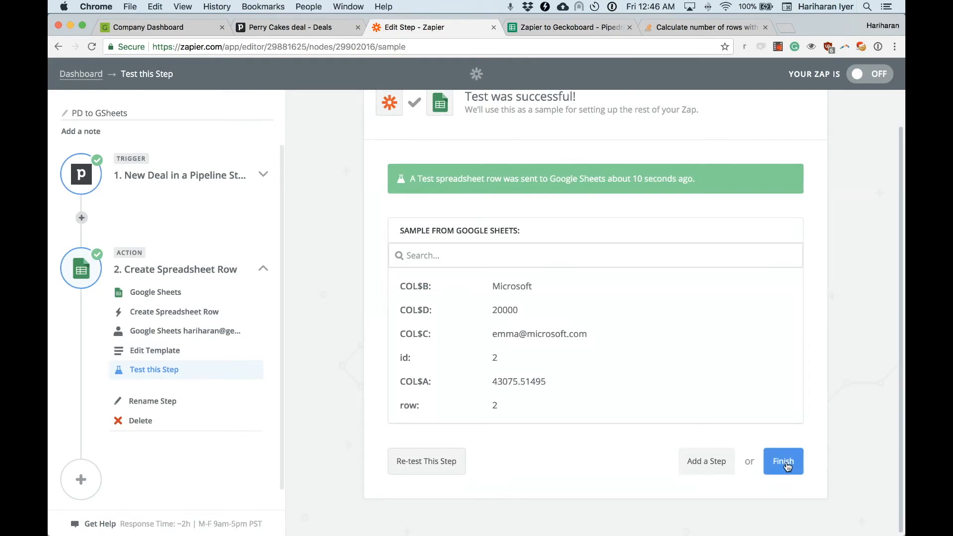
pyautogui.click(787, 464)
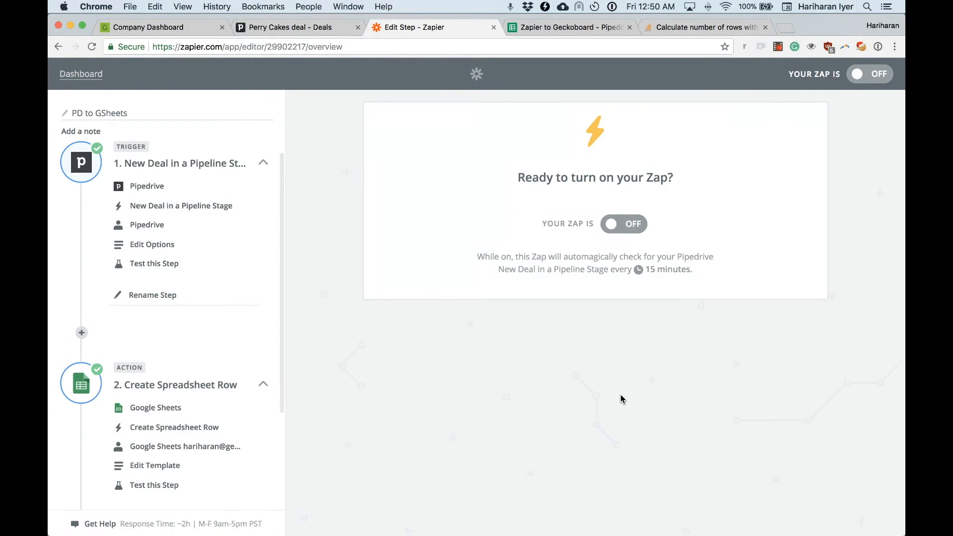
pyautogui.click(629, 230)
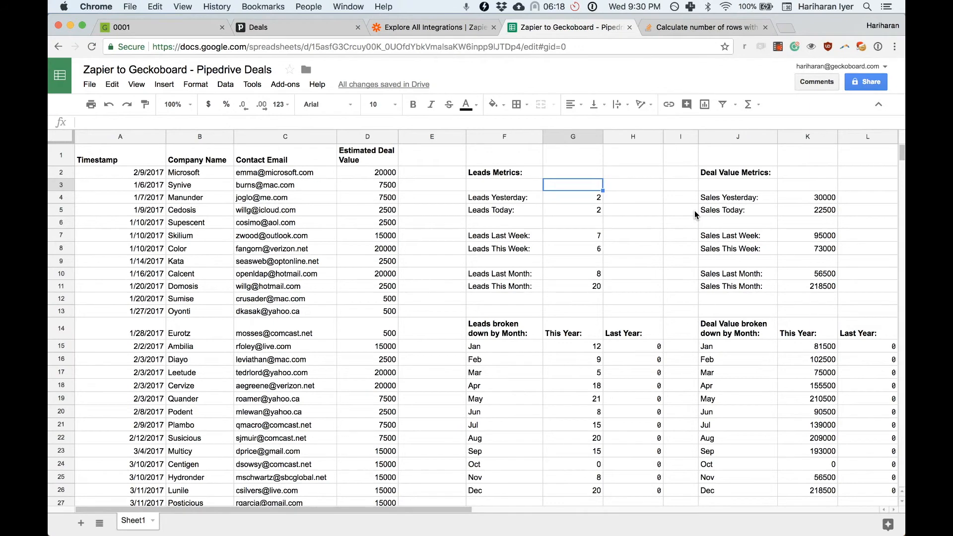
# Consult the Stack Overflow answer on counting rows for the current month and year, and return to the Pipedrive Deals spreadsheet.
pyautogui.click(705, 27)
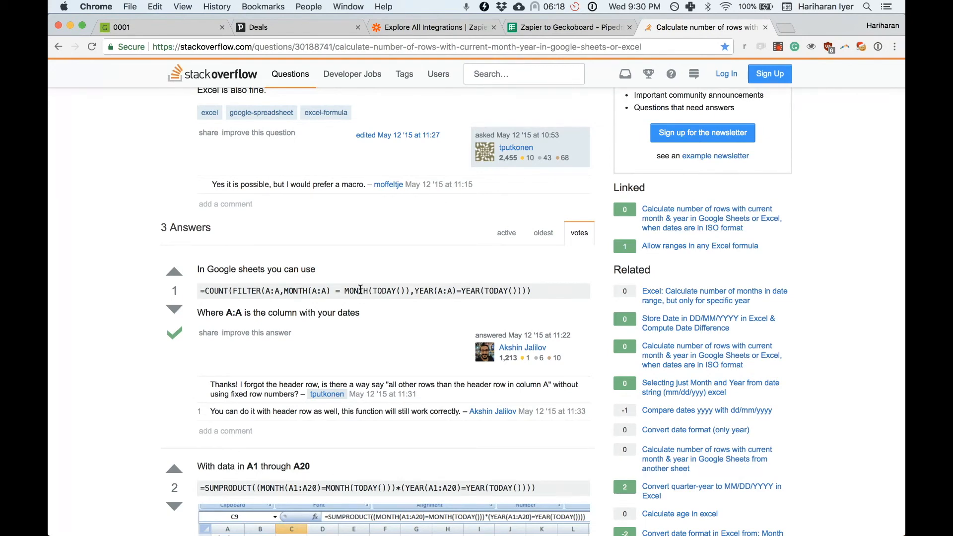
pyautogui.click(532, 30)
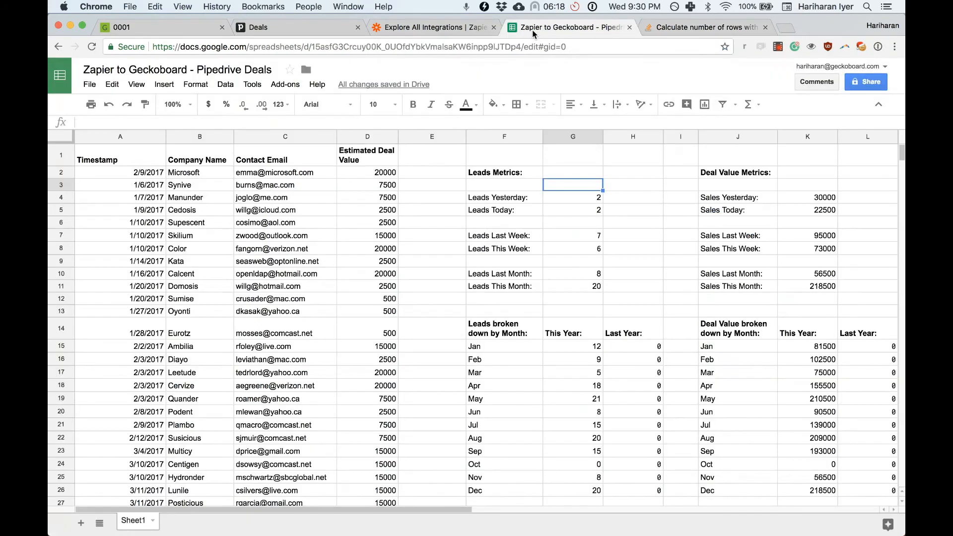
# Examine the formulas behind Leads Yesterday and Sales Yesterday, including the help for the IFERROR function.
pyautogui.doubleClick(551, 204)
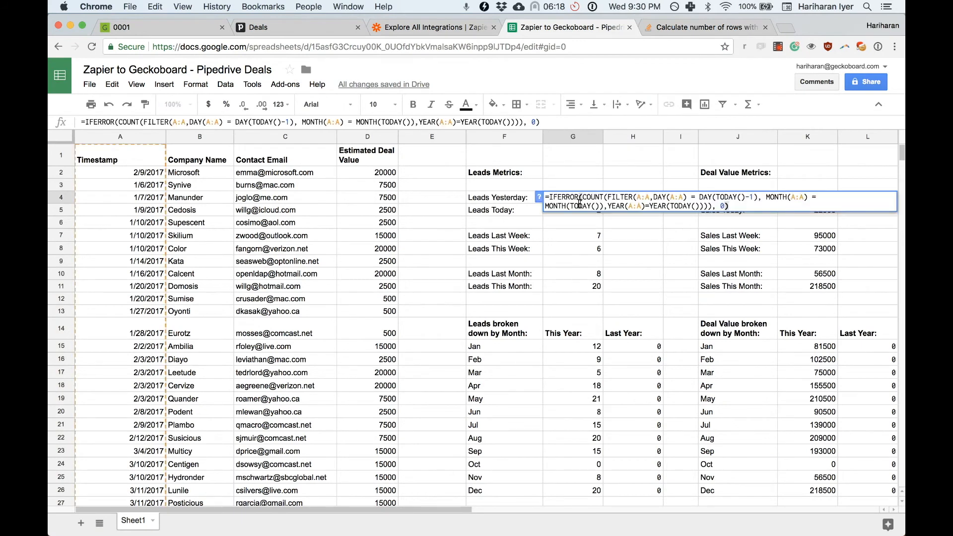
pyautogui.click(638, 224)
pyautogui.doubleClick(799, 200)
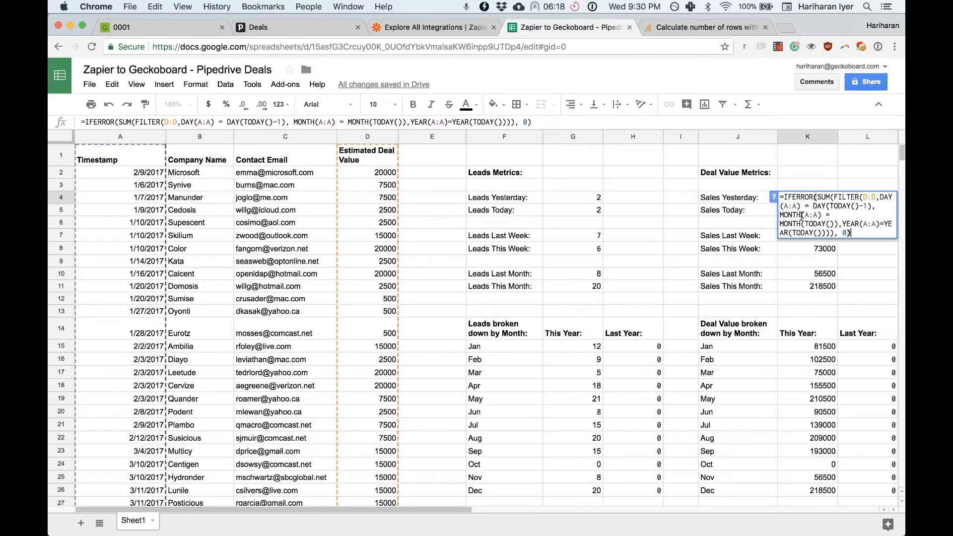
pyautogui.click(566, 200)
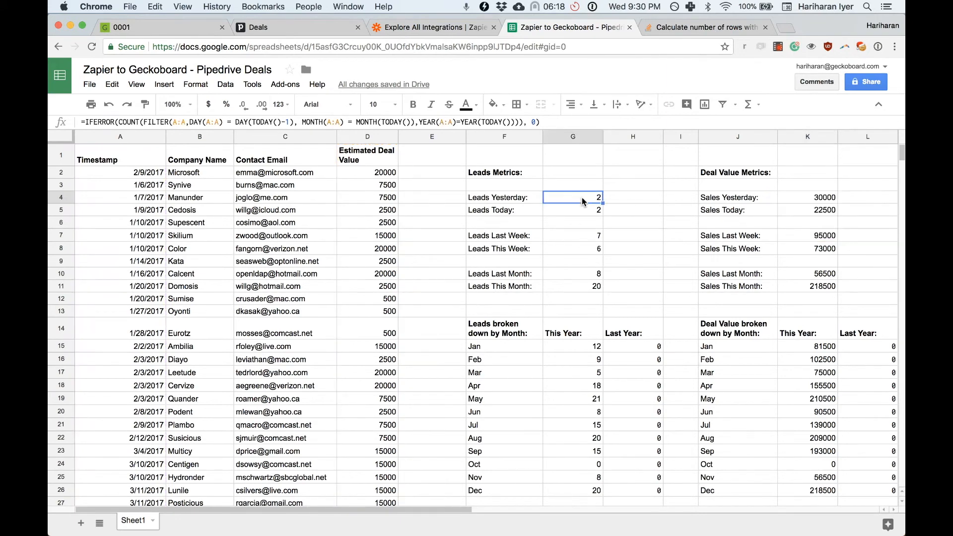
pyautogui.doubleClick(565, 200)
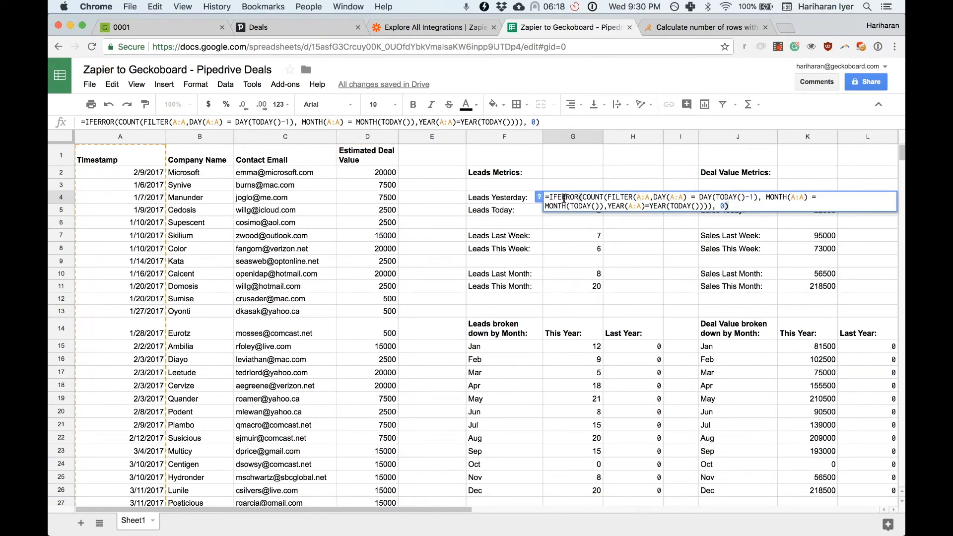
pyautogui.doubleClick(564, 197)
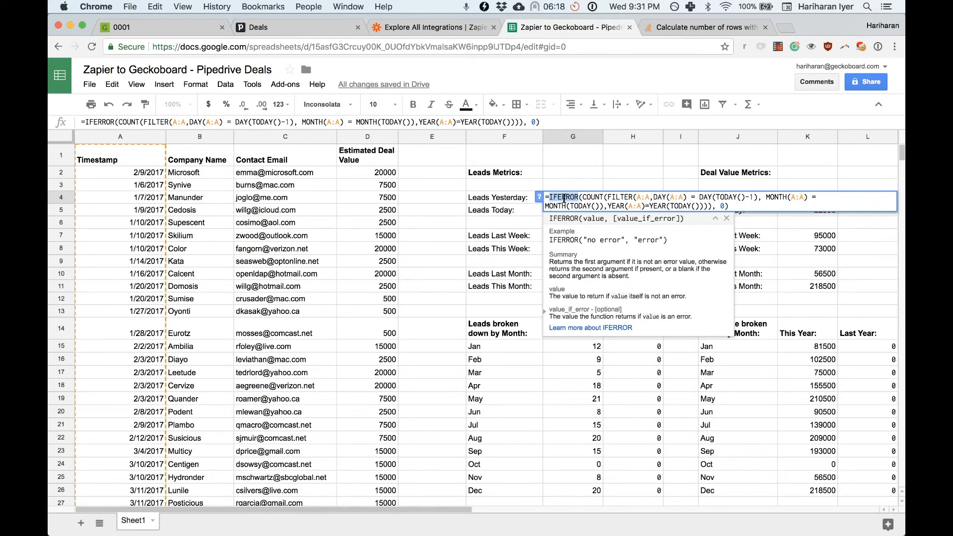
pyautogui.press('Escape')
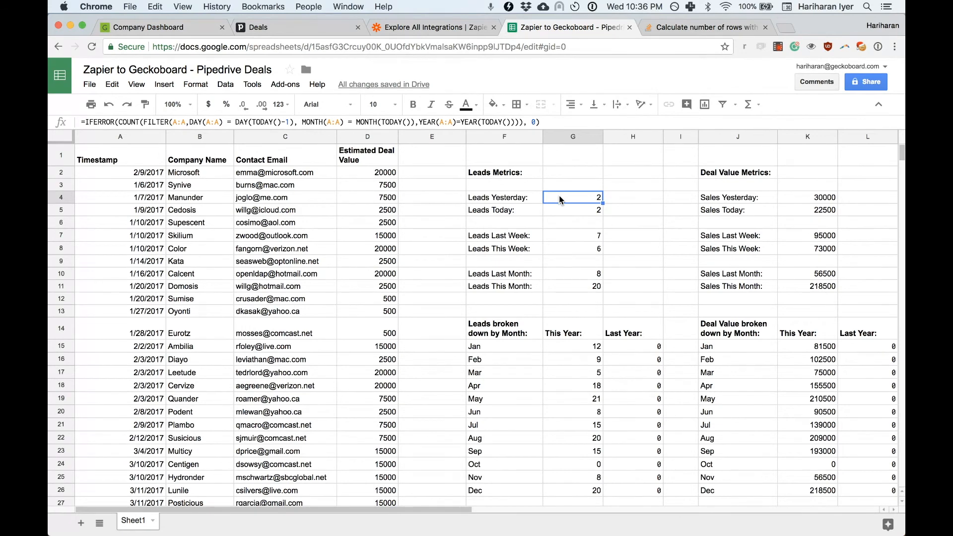
# Switch to Geckoboard's Company Dashboard and start a new Spreadsheets widget from the Zapier to Geckoboard - Pipedrive Deals file.
pyautogui.click(149, 27)
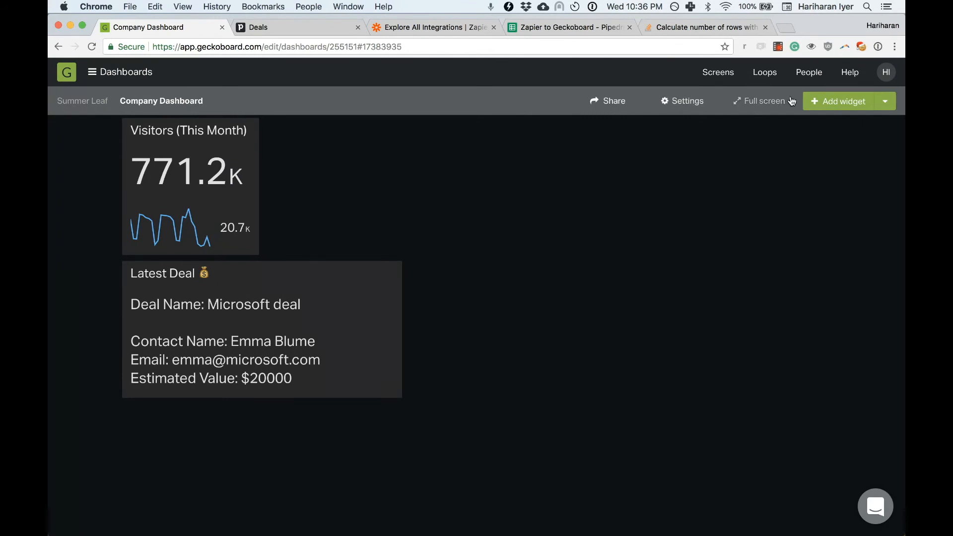
pyautogui.click(854, 103)
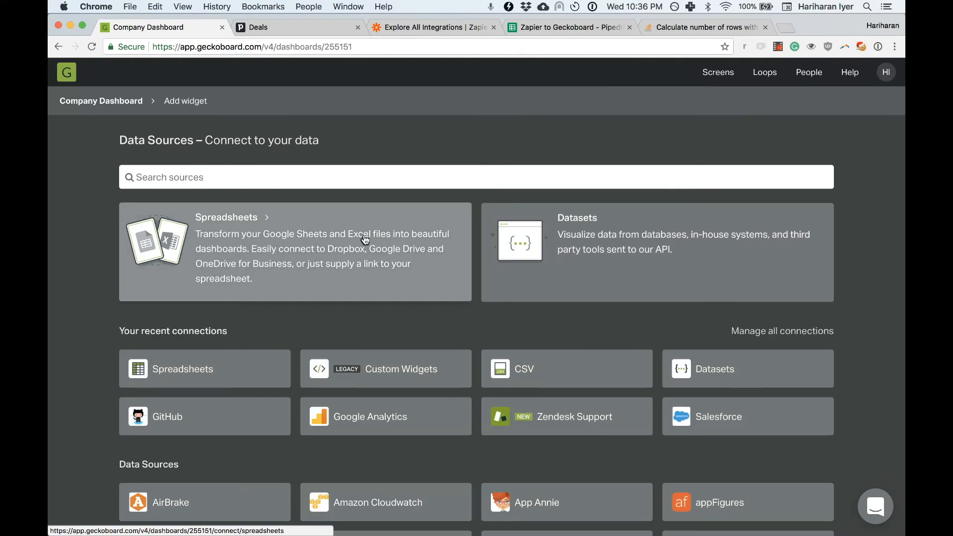
pyautogui.click(365, 240)
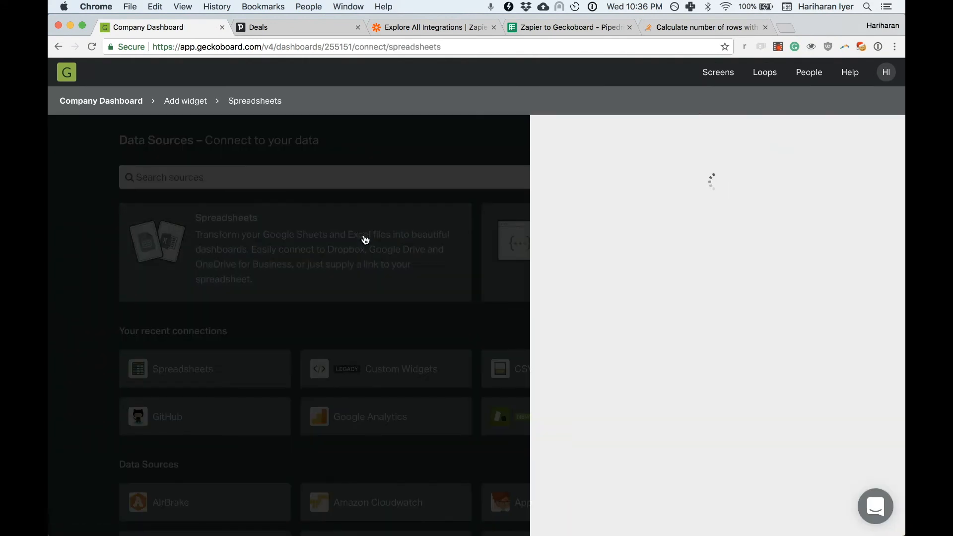
pyautogui.click(666, 364)
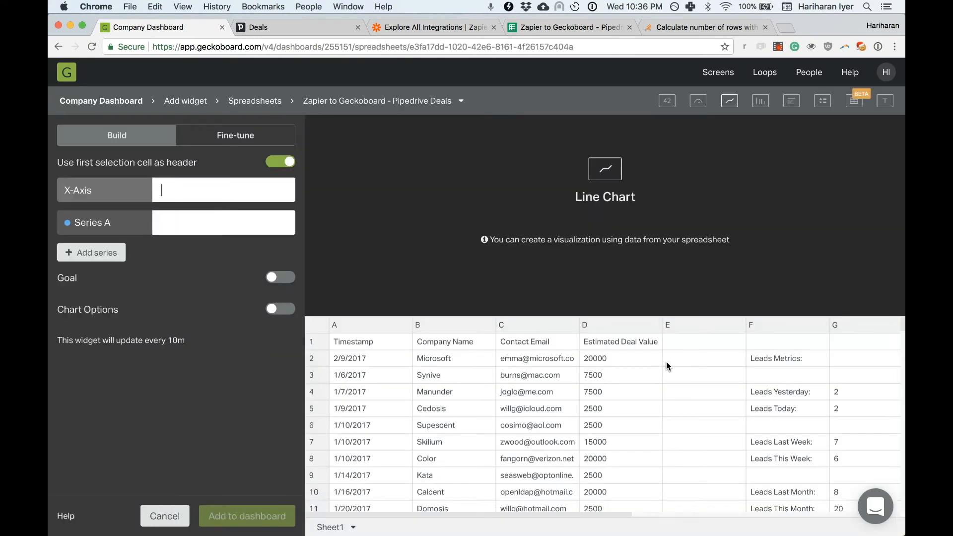
# Make the widget a Geck-O-Meter that shows the Leads Today value in cell G5.
pyautogui.hscroll(3, 668, 363)
pyautogui.click(773, 416)
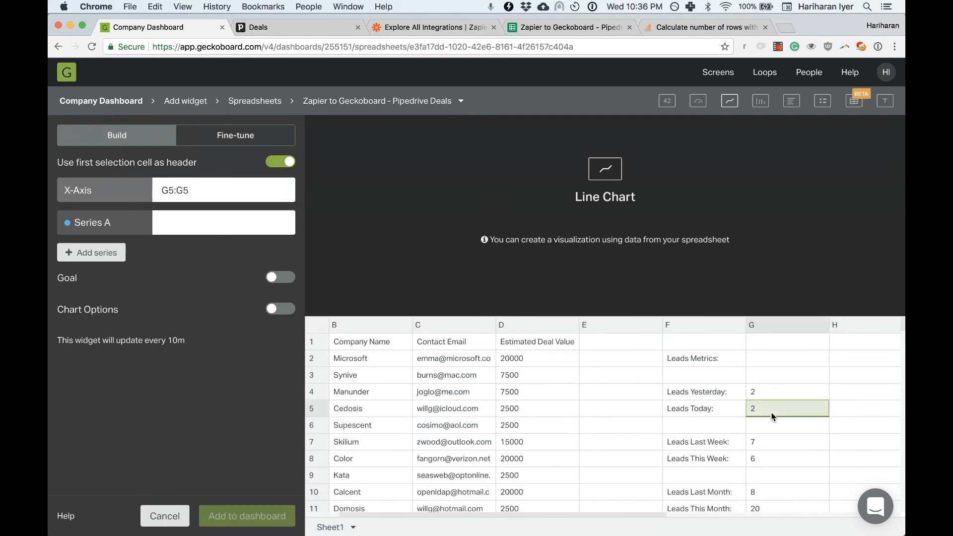
pyautogui.click(666, 102)
pyautogui.click(699, 103)
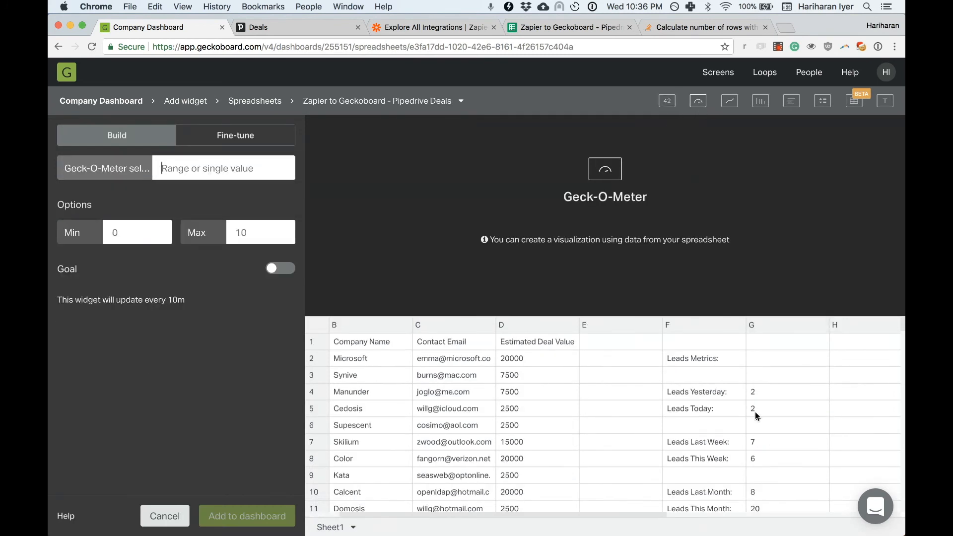
pyautogui.click(766, 412)
# Give the Geck-O-Meter a goal of 7, title it "Leads Today" and add it to the dashboard.
pyautogui.click(279, 268)
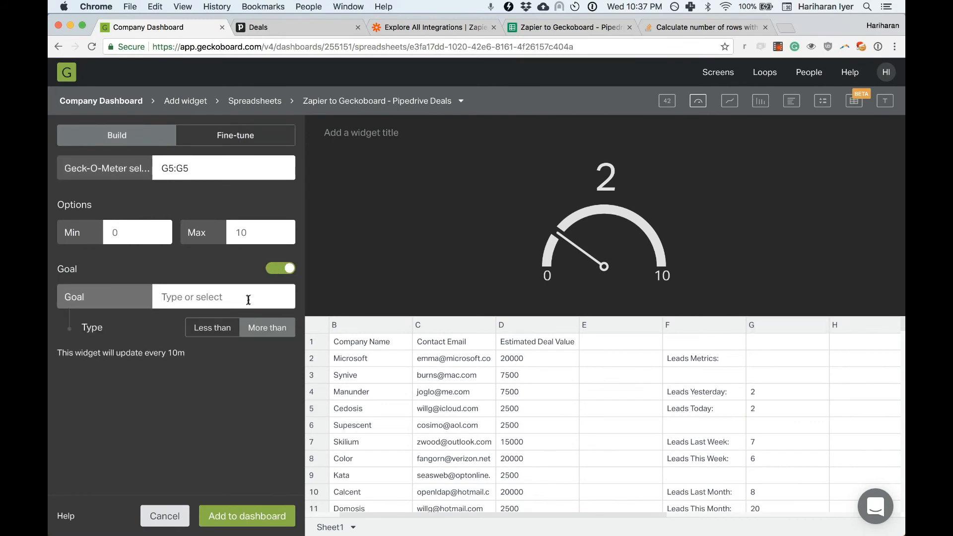
pyautogui.click(248, 295)
pyautogui.write('7')
pyautogui.click(334, 139)
pyautogui.write('Leads Today')
pyautogui.press('Return')
pyautogui.click(257, 514)
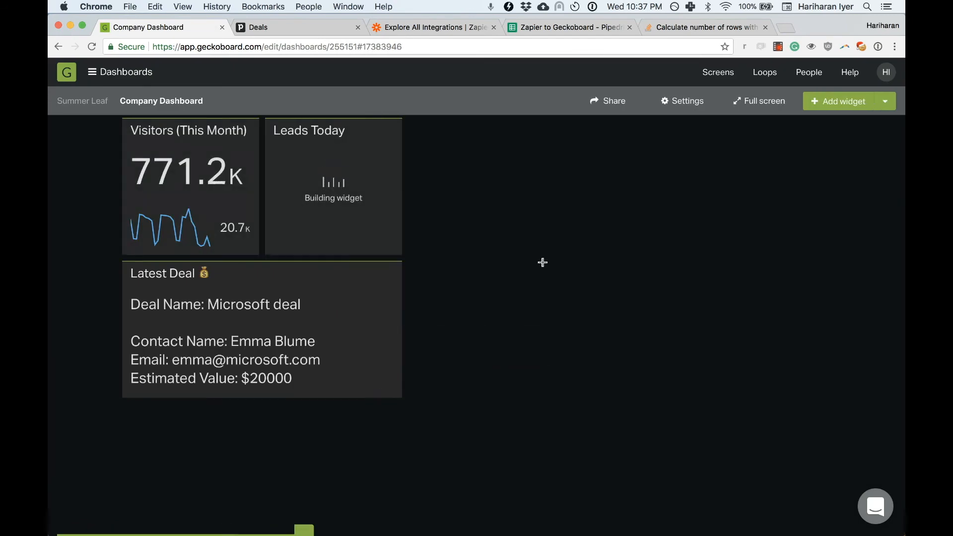
# Start another Spreadsheets widget from the Zapier to Geckoboard - Pipedrive Deals file.
pyautogui.click(885, 101)
pyautogui.click(828, 159)
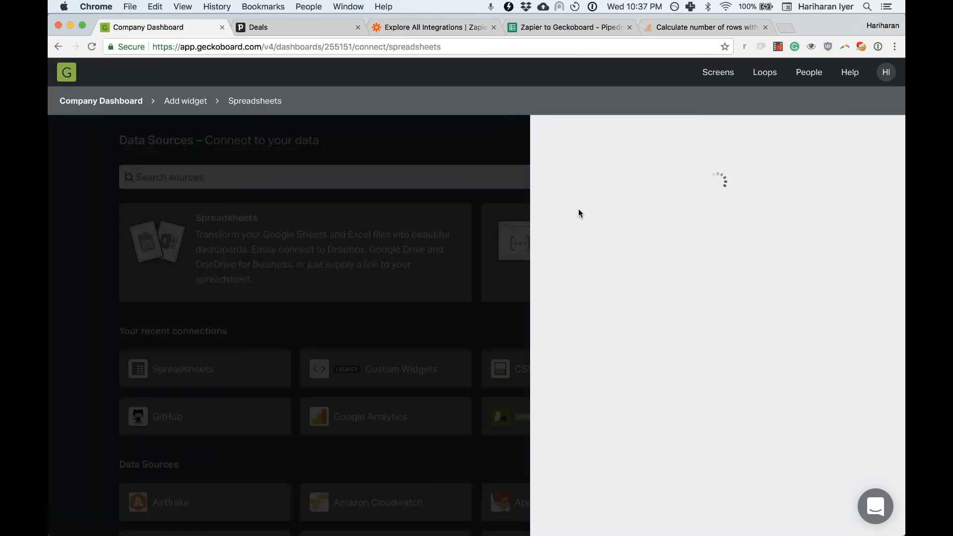
pyautogui.click(640, 365)
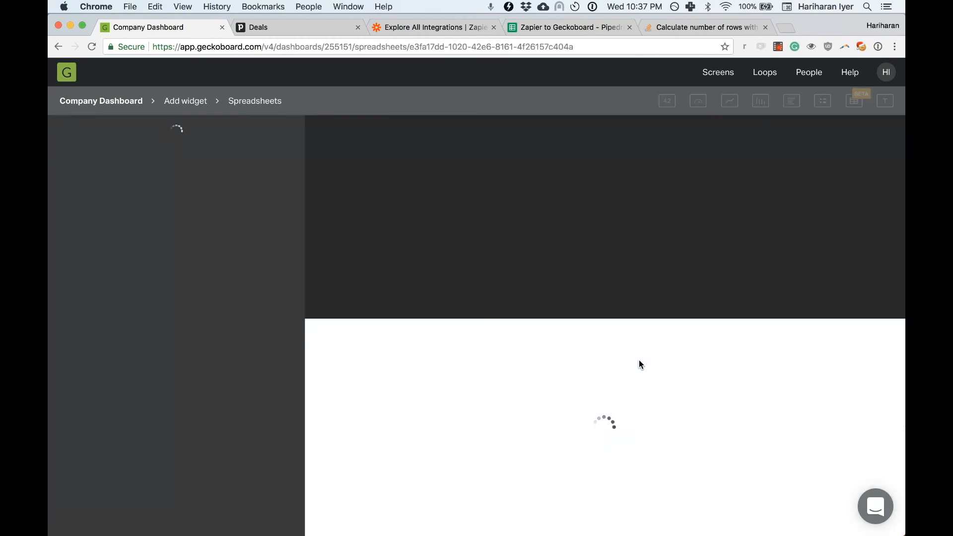
# Set the line chart's X-axis to the deal value month labels in J14:J26.
pyautogui.hscroll(3, 647, 380)
pyautogui.scroll(-5, 647, 380)
pyautogui.hscroll(2, 647, 380)
pyautogui.hscroll(2, 647, 380)
pyautogui.scroll(-1, 672, 389)
pyautogui.scroll(1, 685, 368)
pyautogui.click(701, 346)
pyautogui.scroll(-2, 699, 398)
pyautogui.scroll(-1, 698, 447)
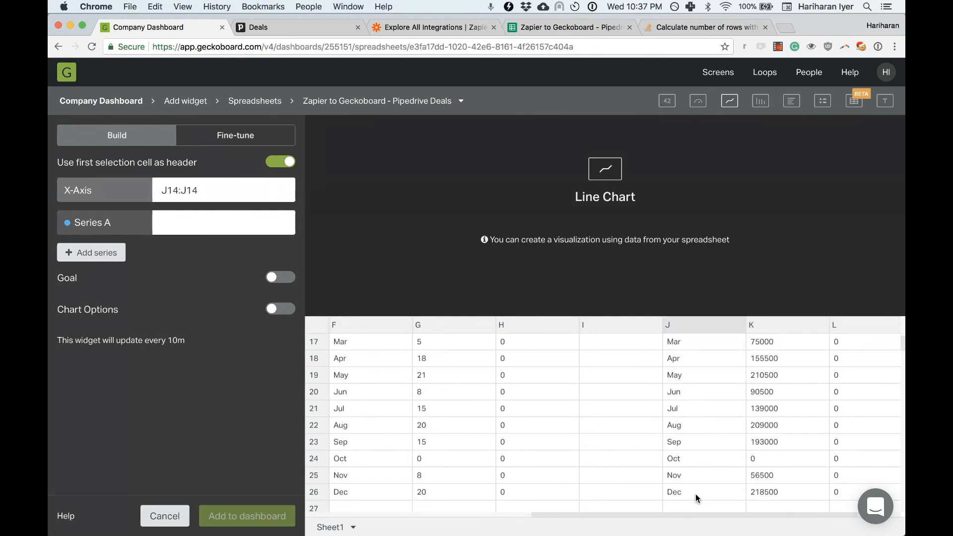
pyautogui.keyDown('shift'); pyautogui.click(695, 494); pyautogui.keyUp('shift')
pyautogui.scroll(-1, 730, 433)
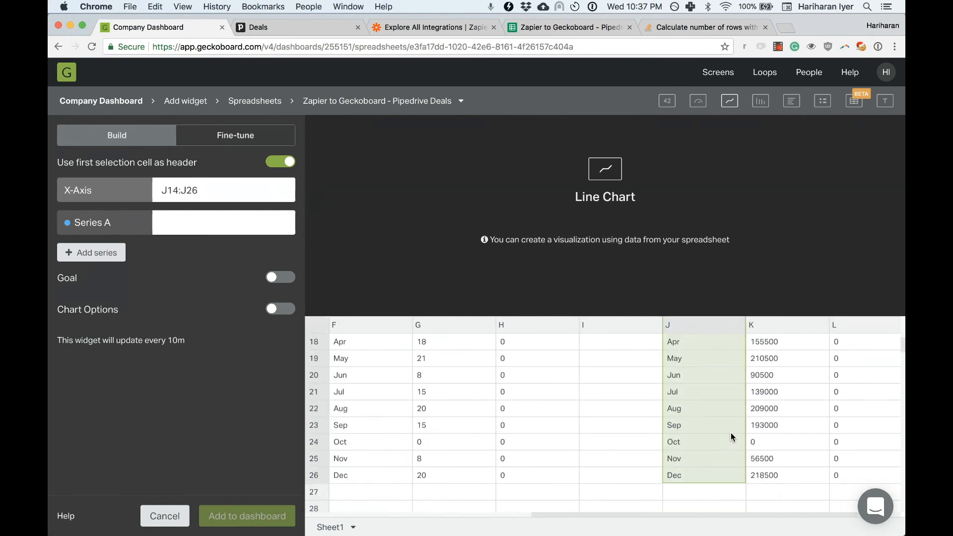
# Set the line chart's first series to the This Year deal values in K14:K26.
pyautogui.scroll(4, 731, 433)
pyautogui.hscroll(1, 731, 433)
pyautogui.scroll(1, 731, 433)
pyautogui.click(248, 222)
pyautogui.click(701, 358)
pyautogui.scroll(-7, 704, 415)
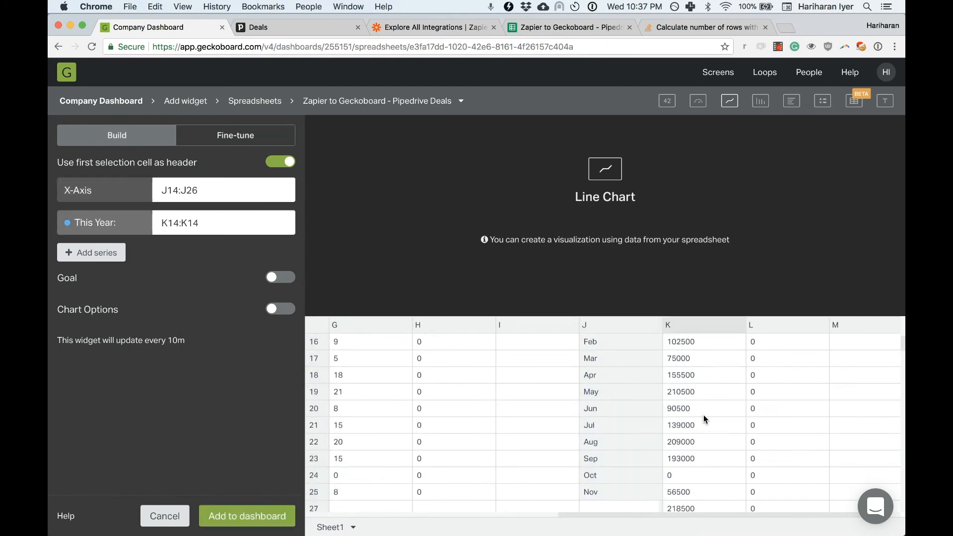
pyautogui.keyDown('shift'); pyautogui.click(694, 443); pyautogui.keyUp('shift')
# Title the line chart "Sales Trends (this year)" and add it to the dashboard.
pyautogui.click(353, 131)
pyautogui.write('Sales Trends (this year)')
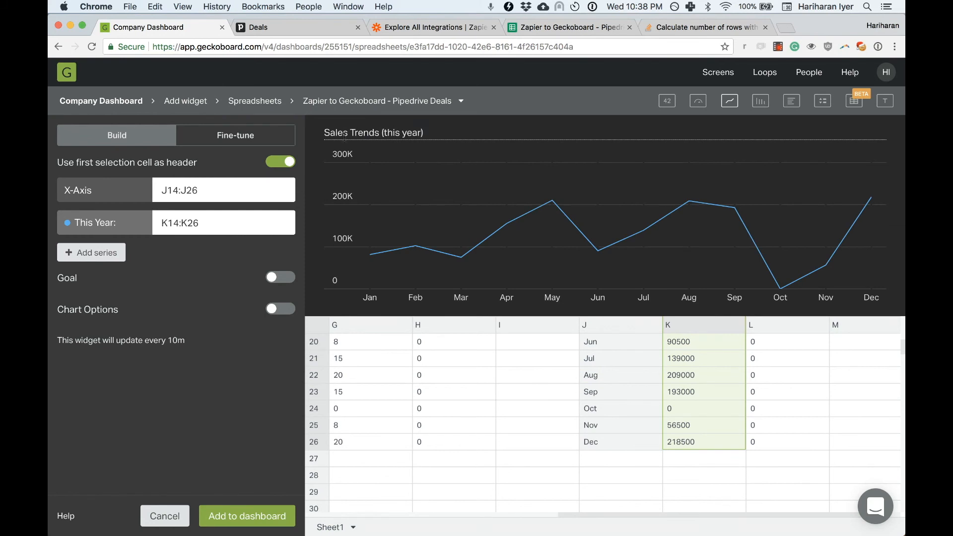
pyautogui.click(267, 521)
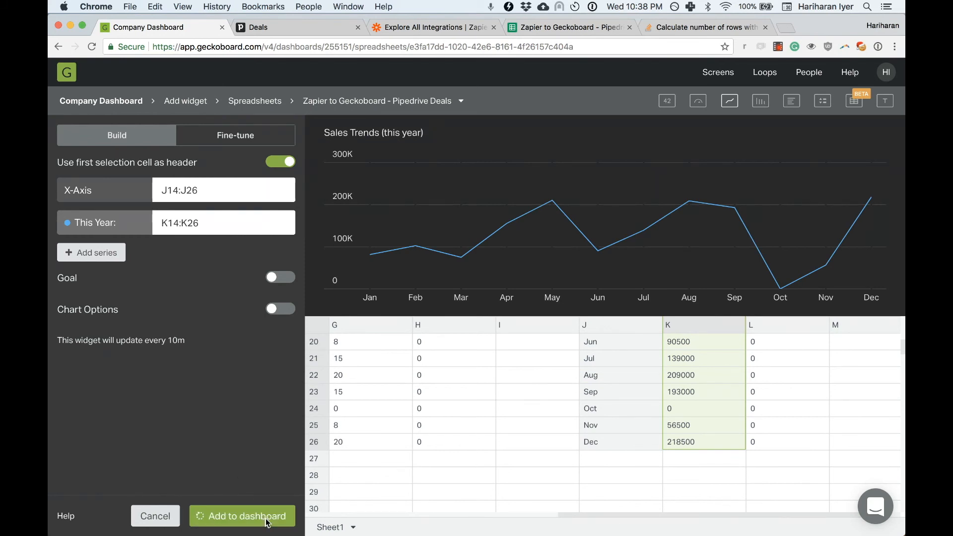